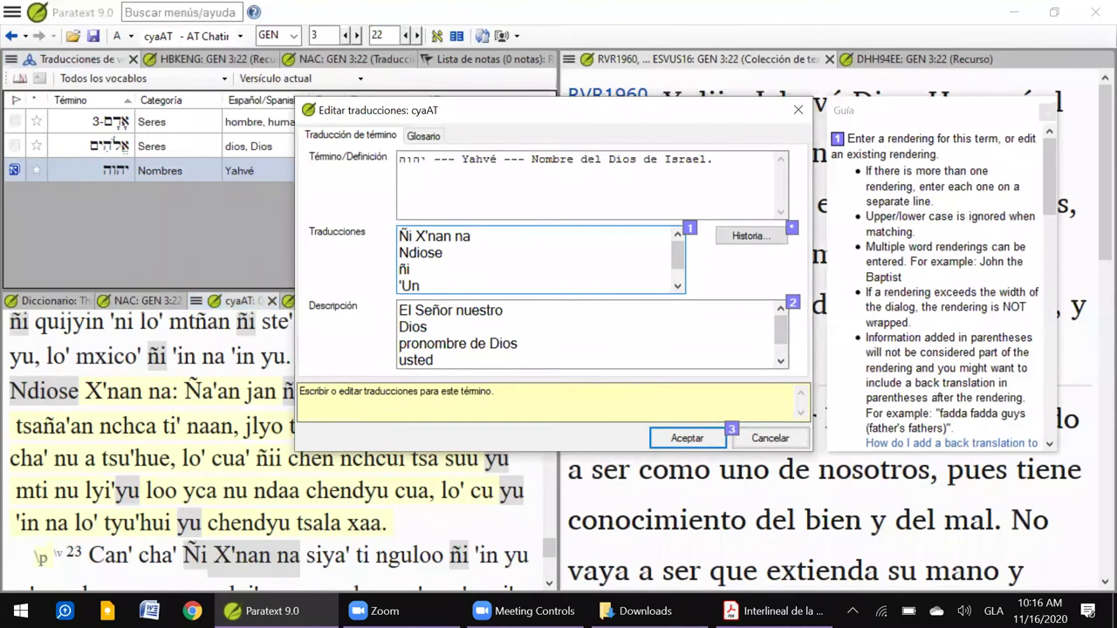
- Close the Yahvé renderings editor without saving and move to Genesis 3:24 in the cyaAT text
click(765, 440)
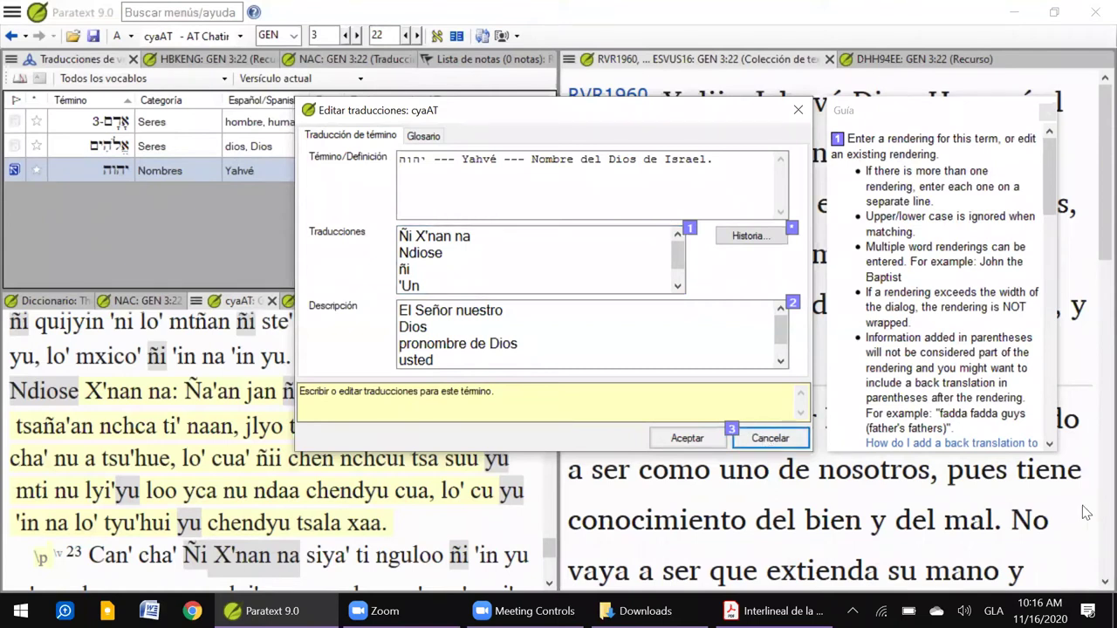
click(776, 437)
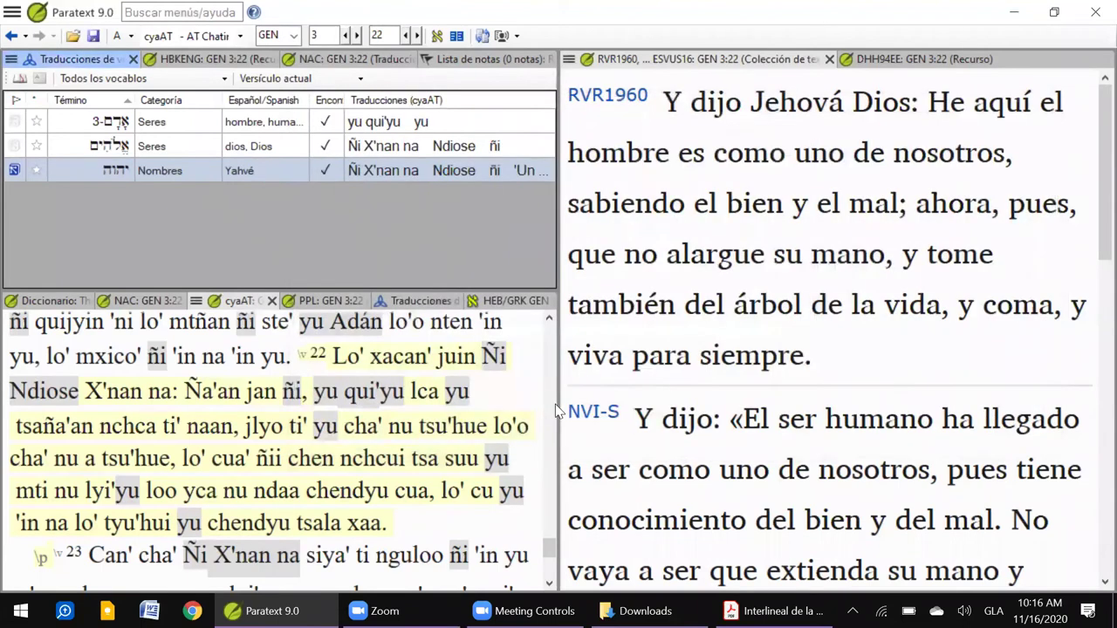
scroll(382, 518, down, 2)
click(382, 518)
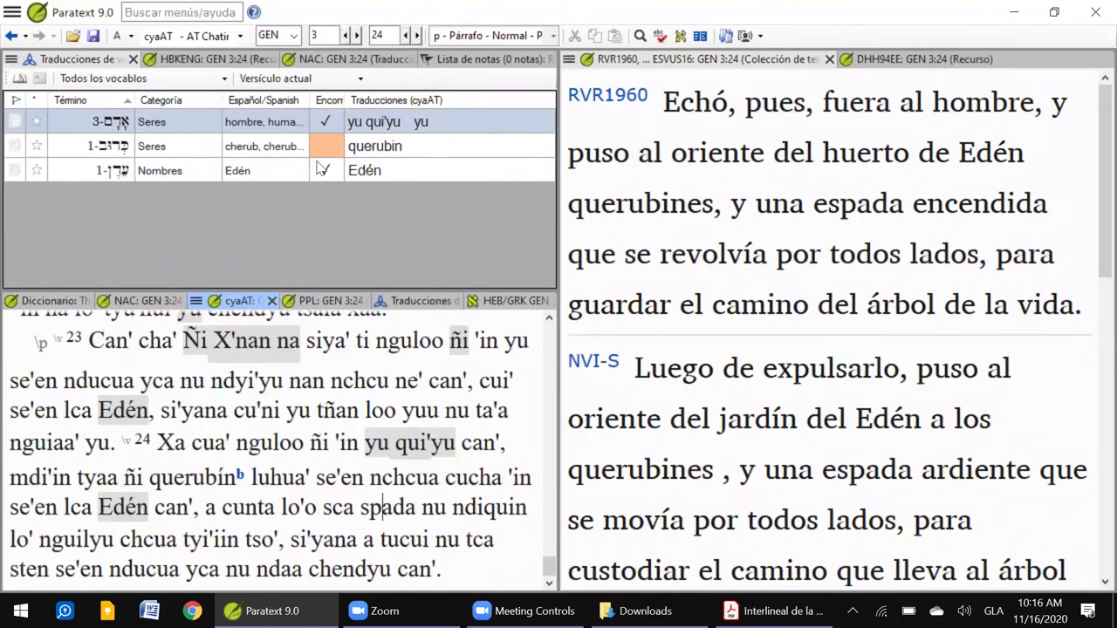
- Widen the Español/Spanish column and check the renderings entered for cherub, leaving them unedited
drag(310, 94, 380, 122)
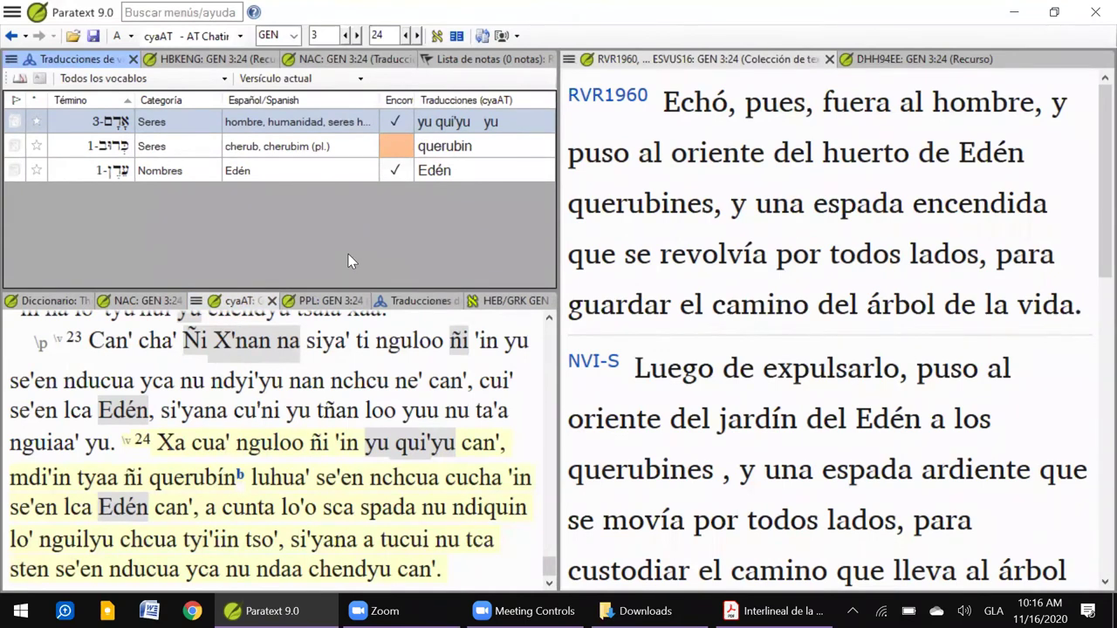
click(246, 152)
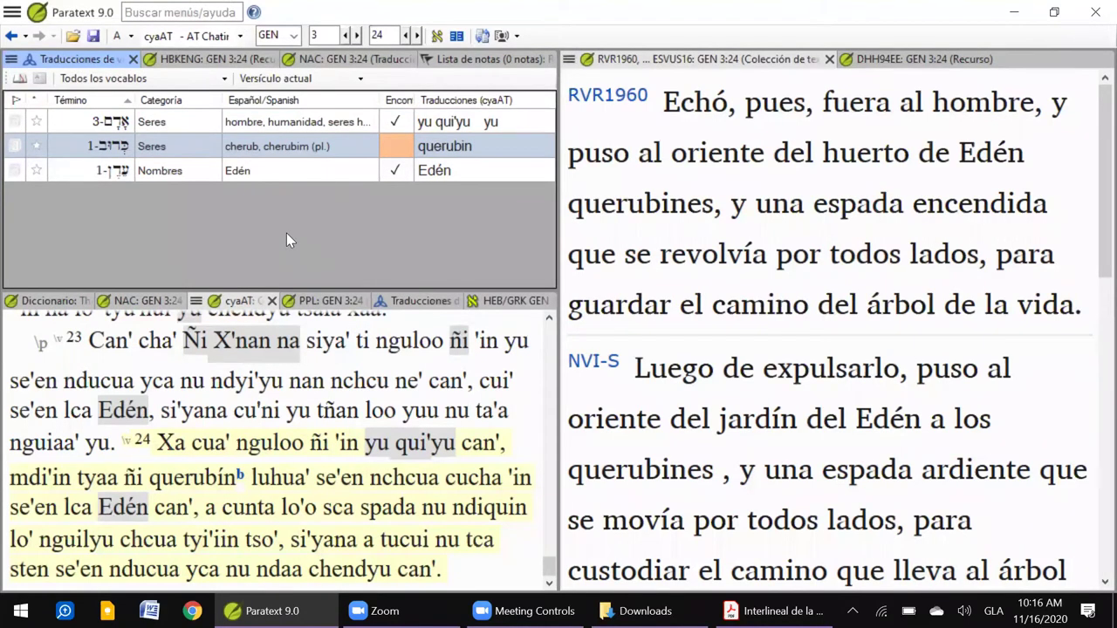
double_click(292, 154)
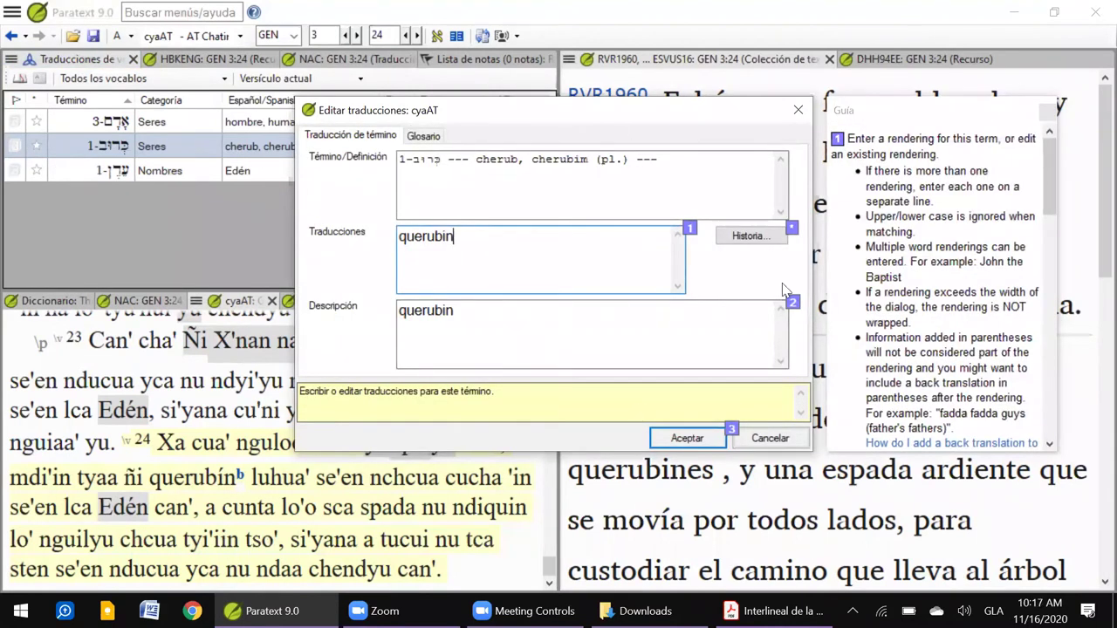
click(764, 440)
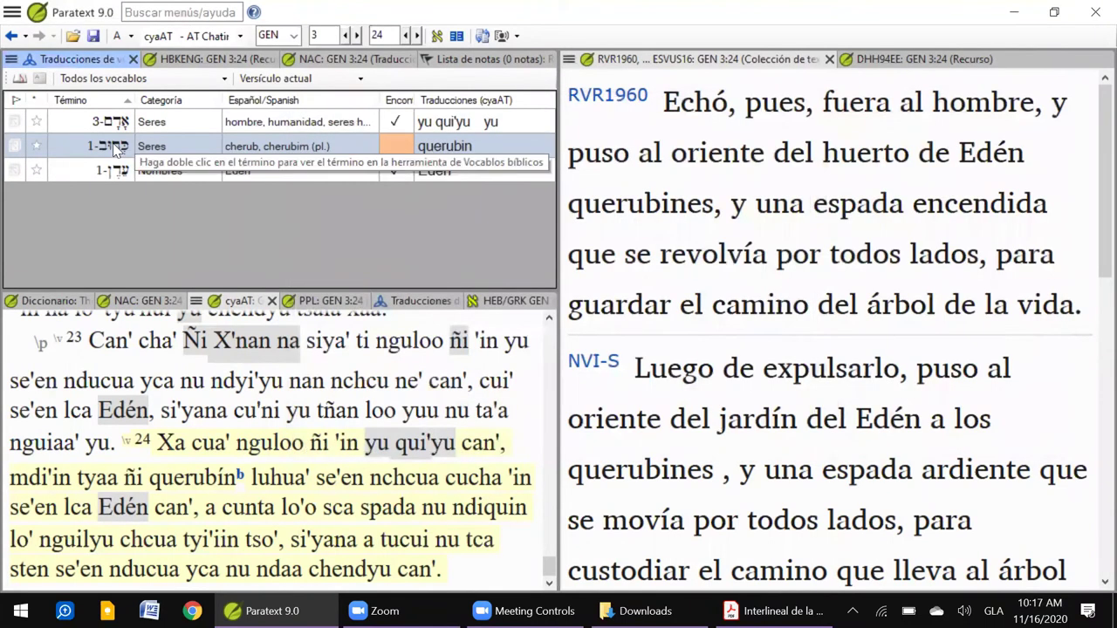
- Open the cherub term in the Principales vocablos bíblicos tool and maximize its window
double_click(116, 146)
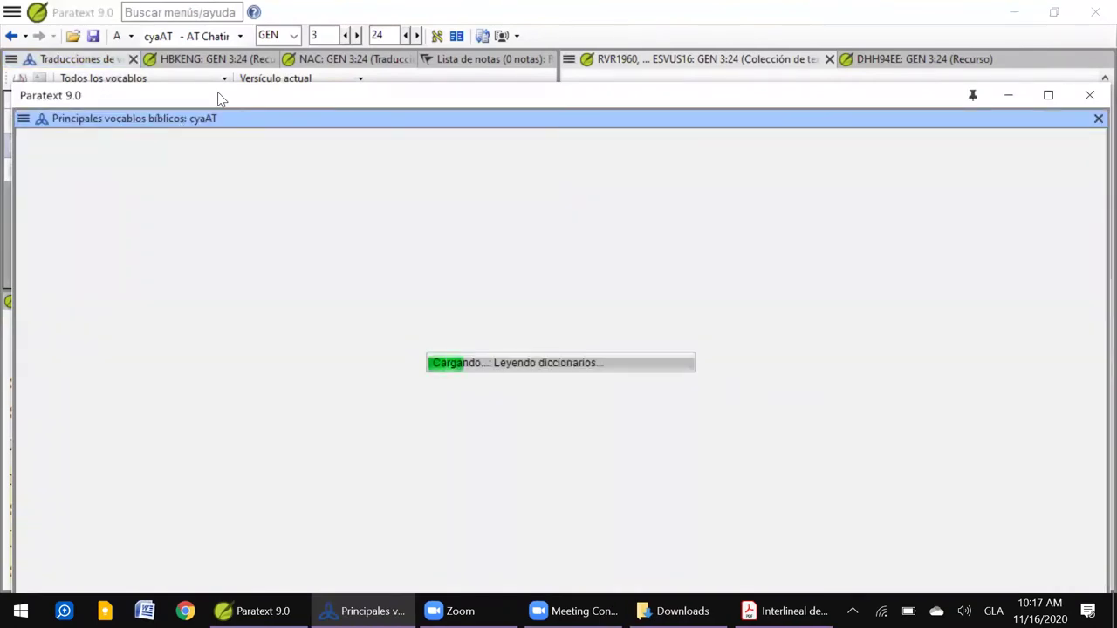
drag(217, 92, 215, 41)
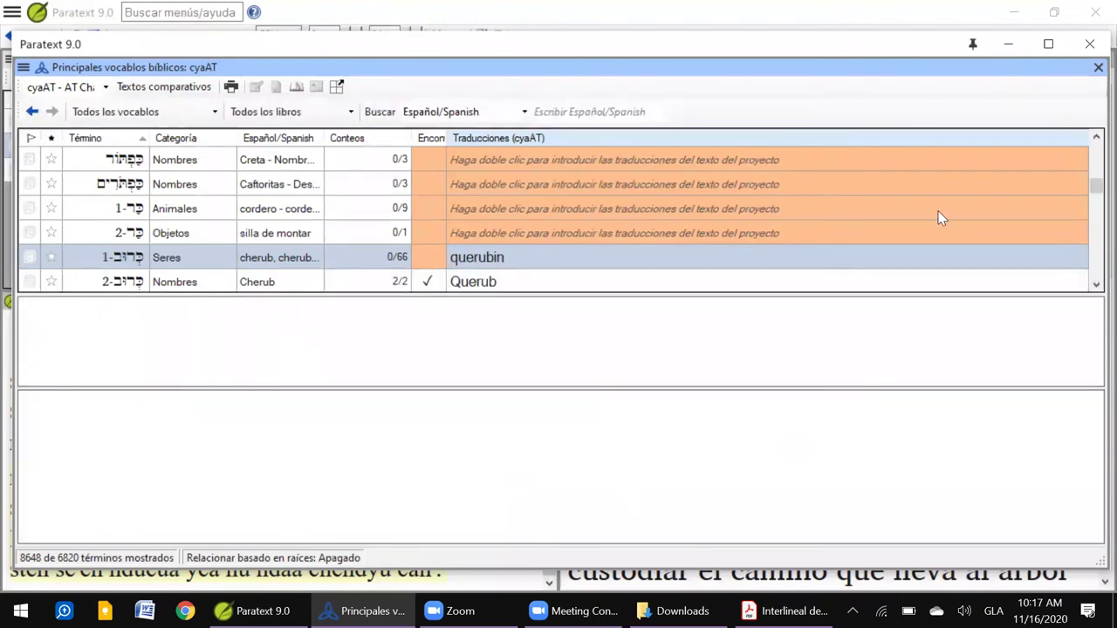
click(1048, 44)
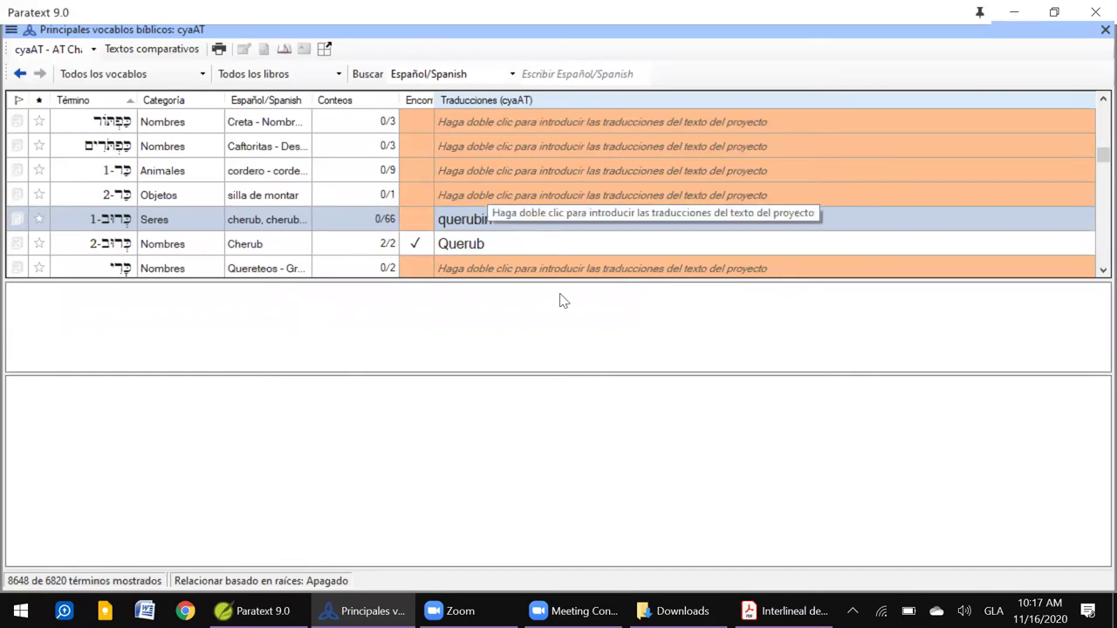
- Check the verses listed for the term Caftoritas and look through the neighbouring terms and their renderings
click(456, 147)
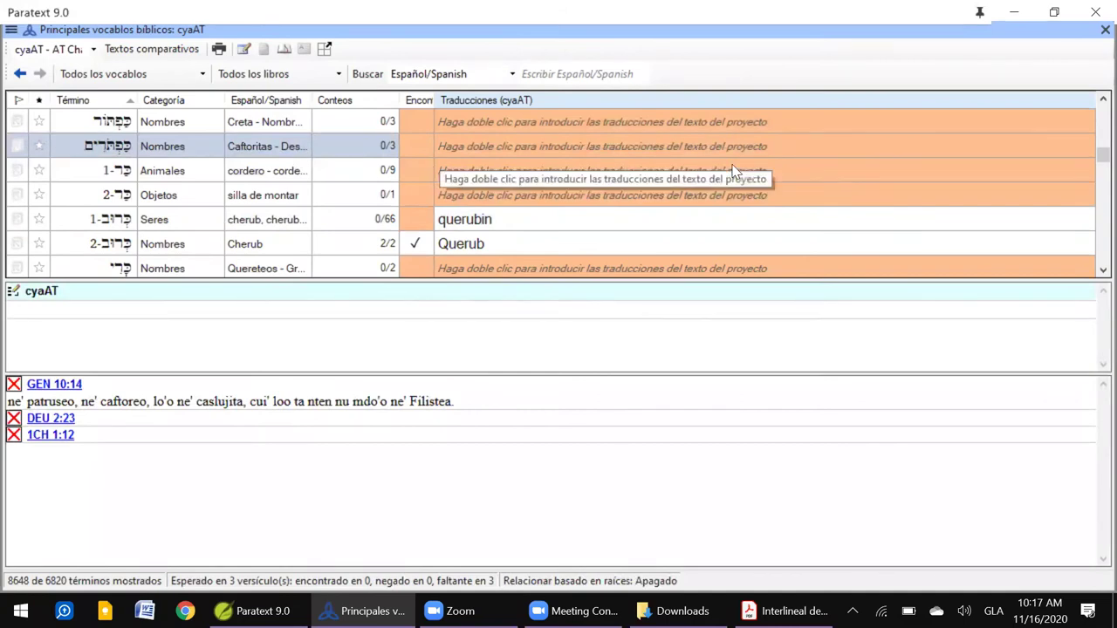
scroll(643, 175, up, 5)
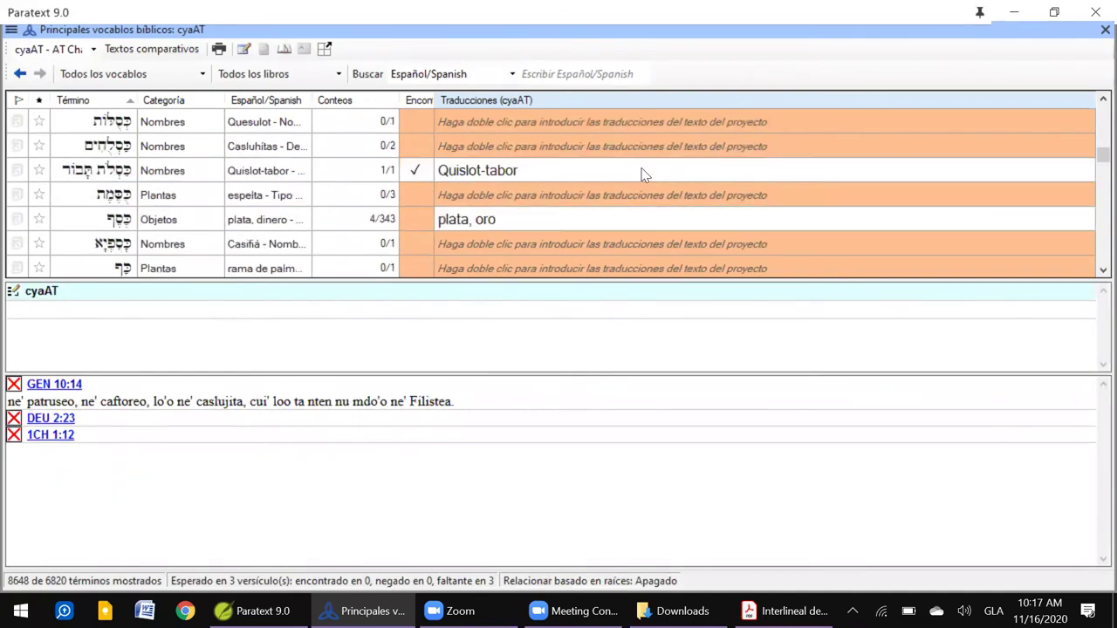
scroll(643, 175, down, 2)
scroll(644, 174, down, 1)
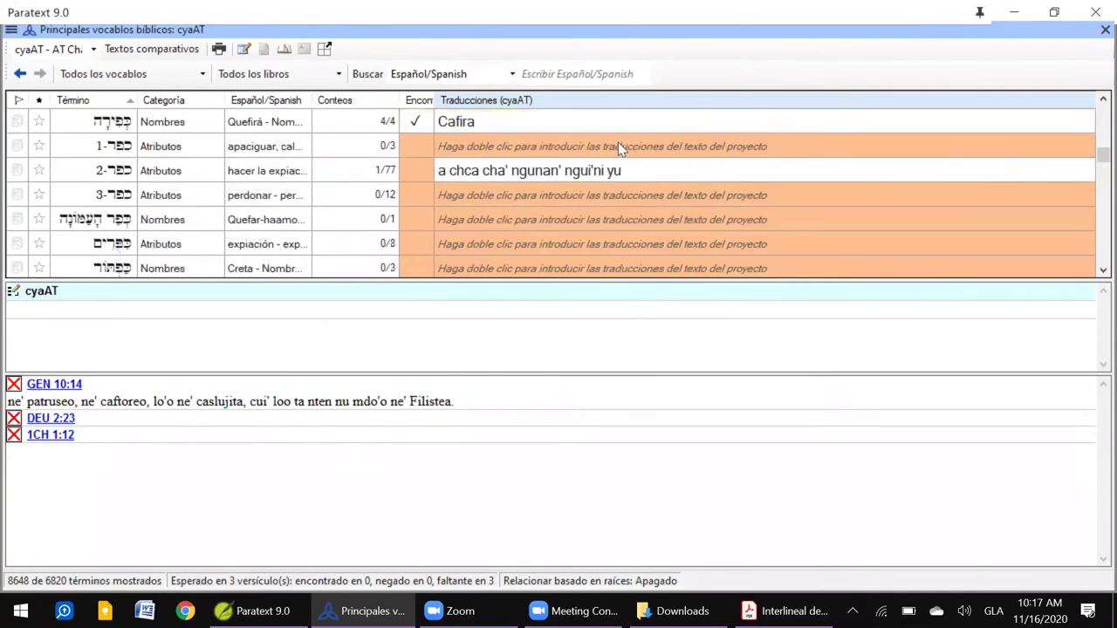
scroll(579, 194, up, 1)
scroll(580, 193, down, 10)
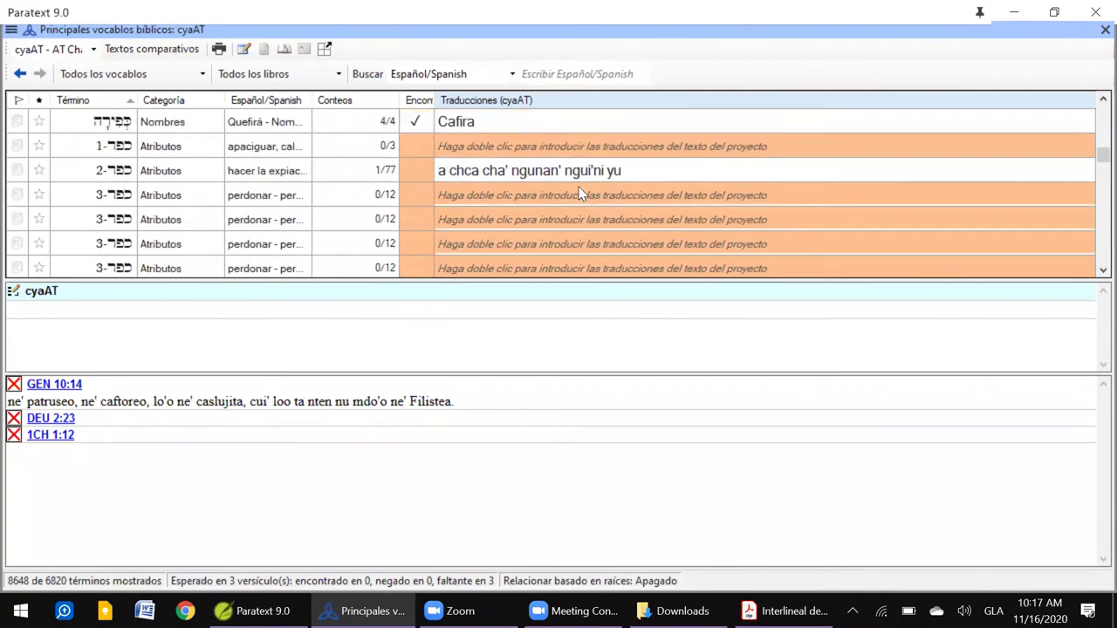
scroll(579, 194, up, 2)
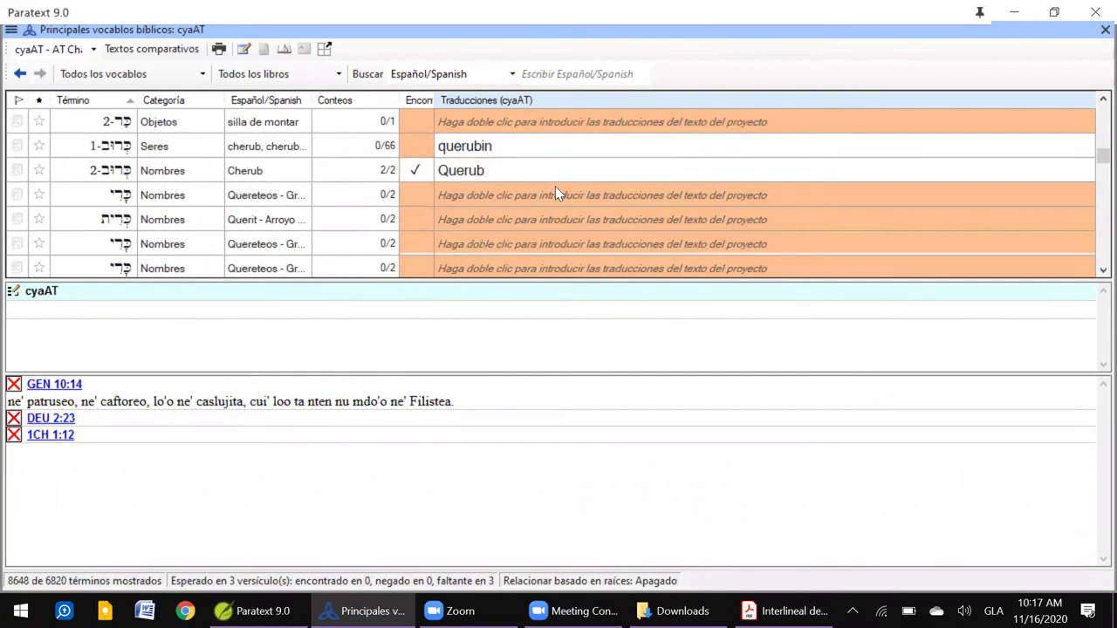
- Select the name Cherub, rendered Querub, and examine where that rendering occurs in EZR 2:59 and NEH 7:61
click(469, 171)
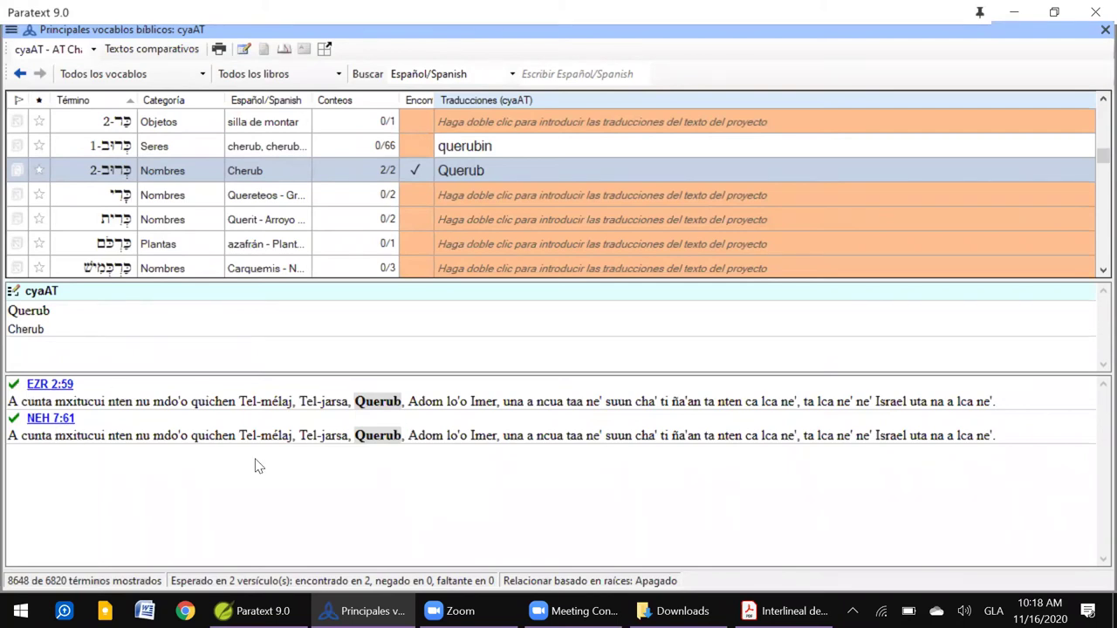
double_click(395, 401)
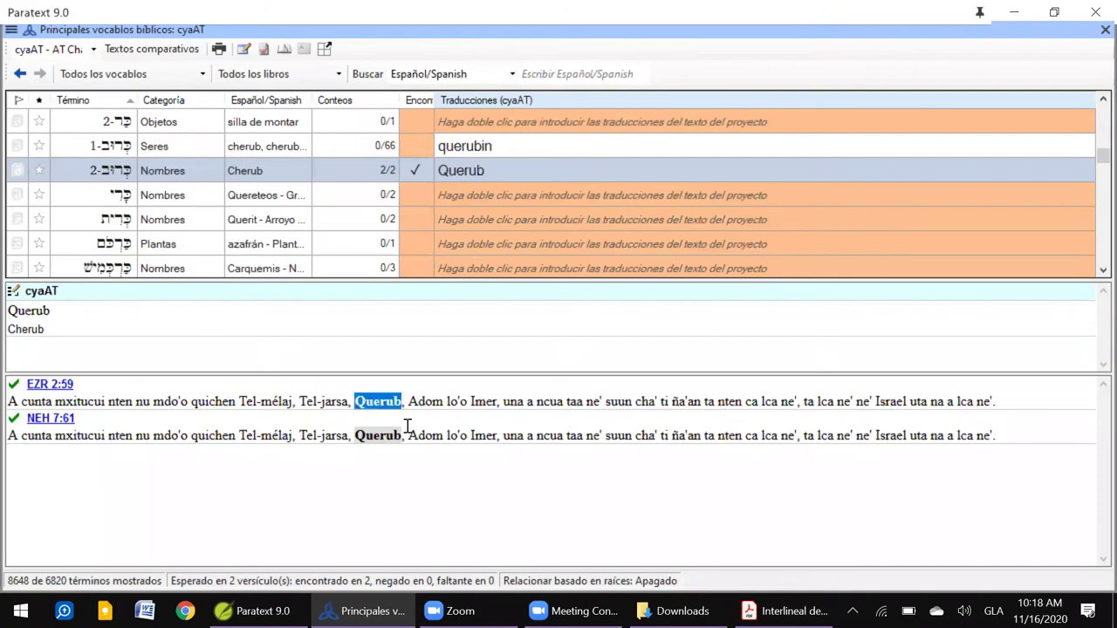
drag(356, 435, 393, 435)
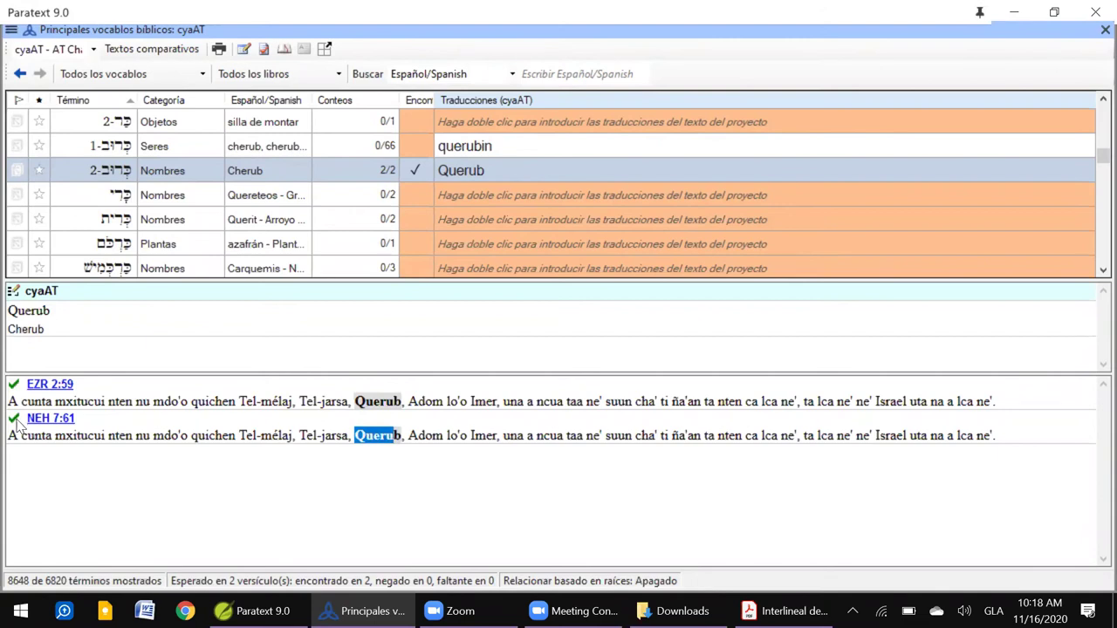
click(491, 433)
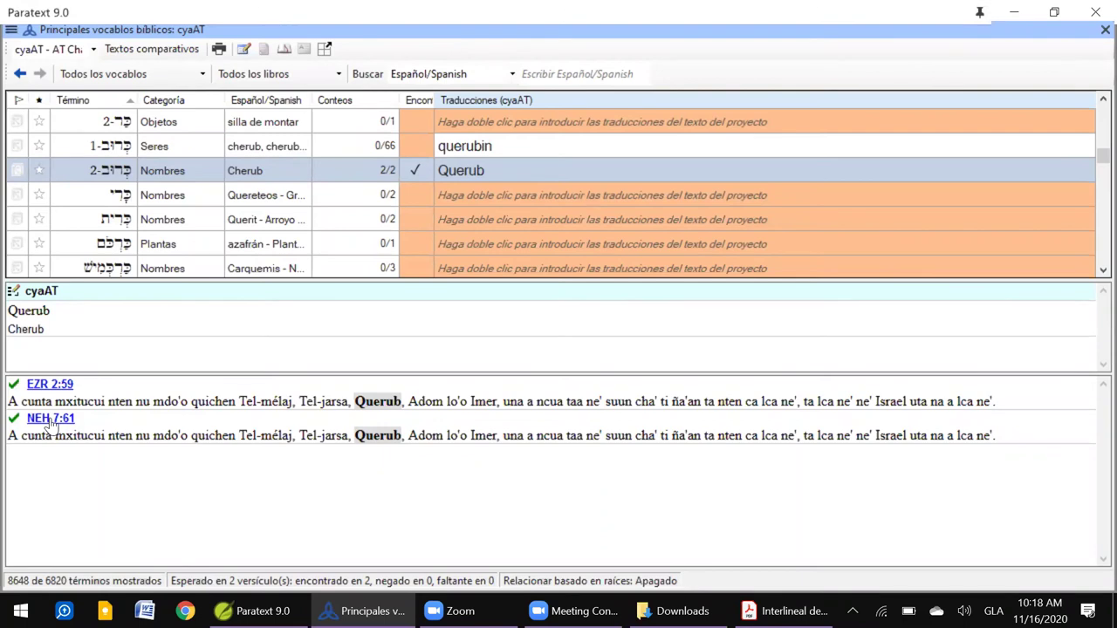
- View NEH 7:61 in the project text, and return to the Principales vocablos bíblicos window
click(51, 421)
click(1019, 18)
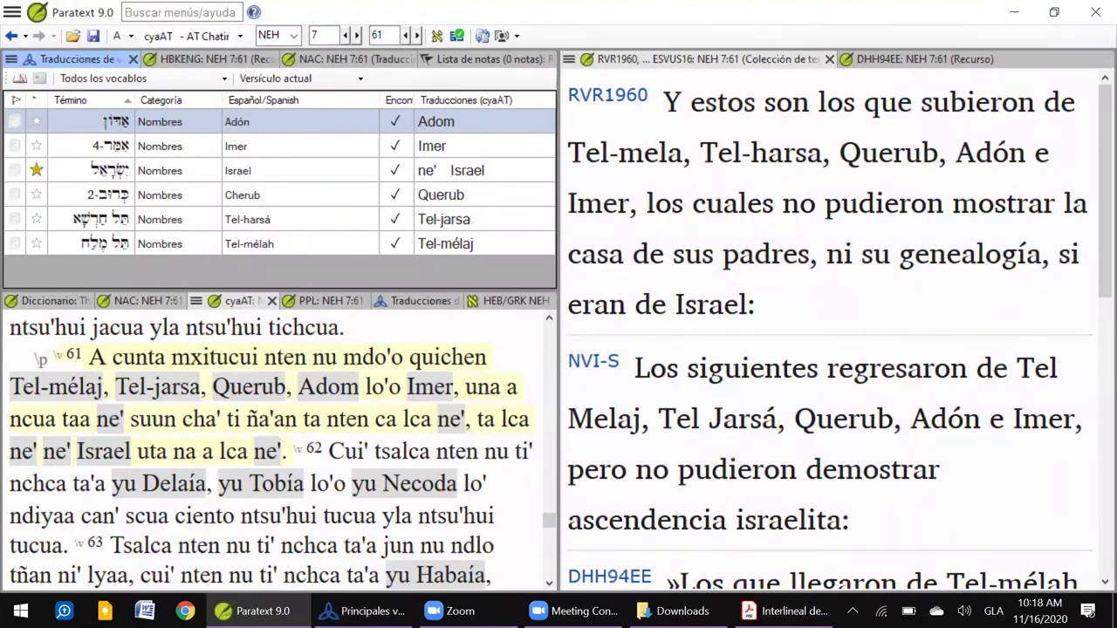
key(alt+Tab)
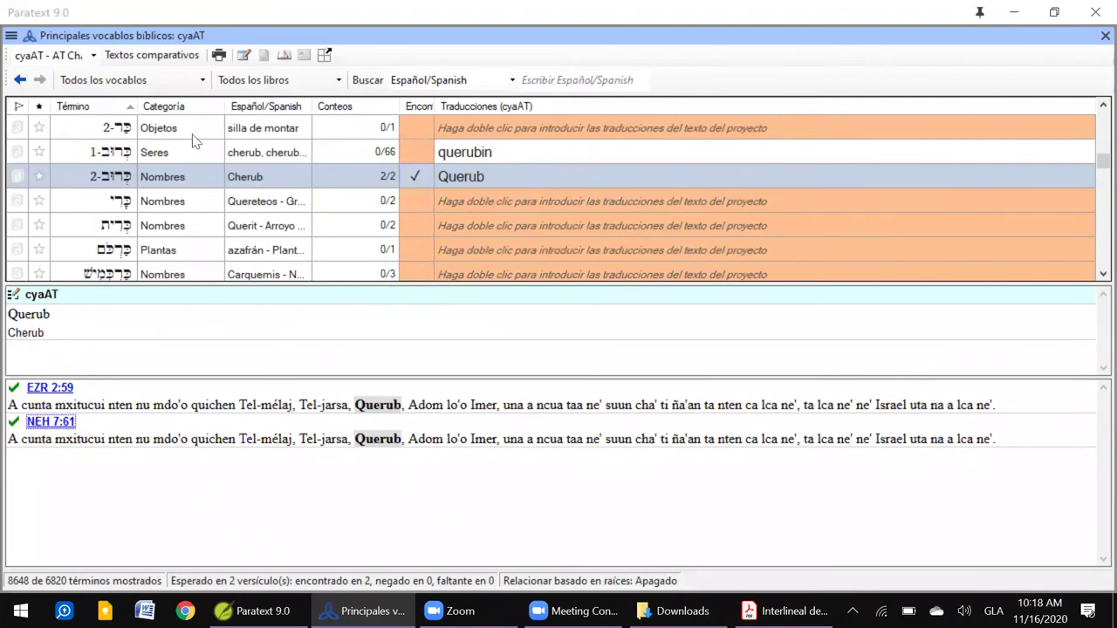
- Select the term rendered querubin and examine its verse list for the spelling used in the translated text
click(173, 155)
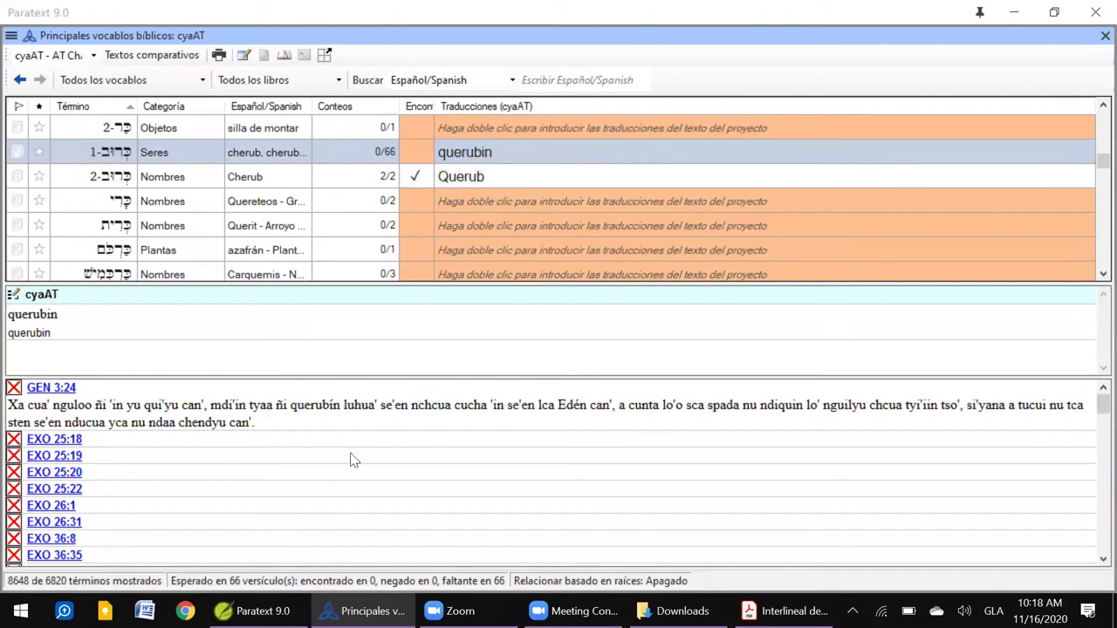
scroll(353, 460, down, 5)
scroll(353, 460, down, 5)
scroll(352, 460, down, 7)
scroll(353, 460, up, 8)
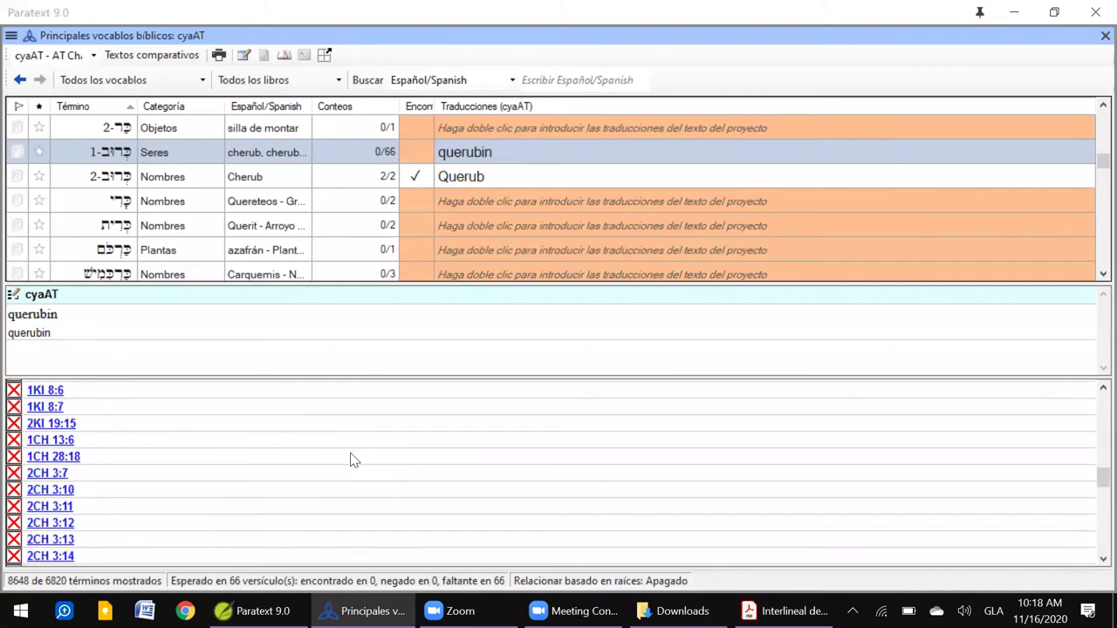
scroll(352, 460, up, 3)
scroll(349, 457, down, 8)
scroll(287, 472, down, 4)
scroll(287, 472, up, 7)
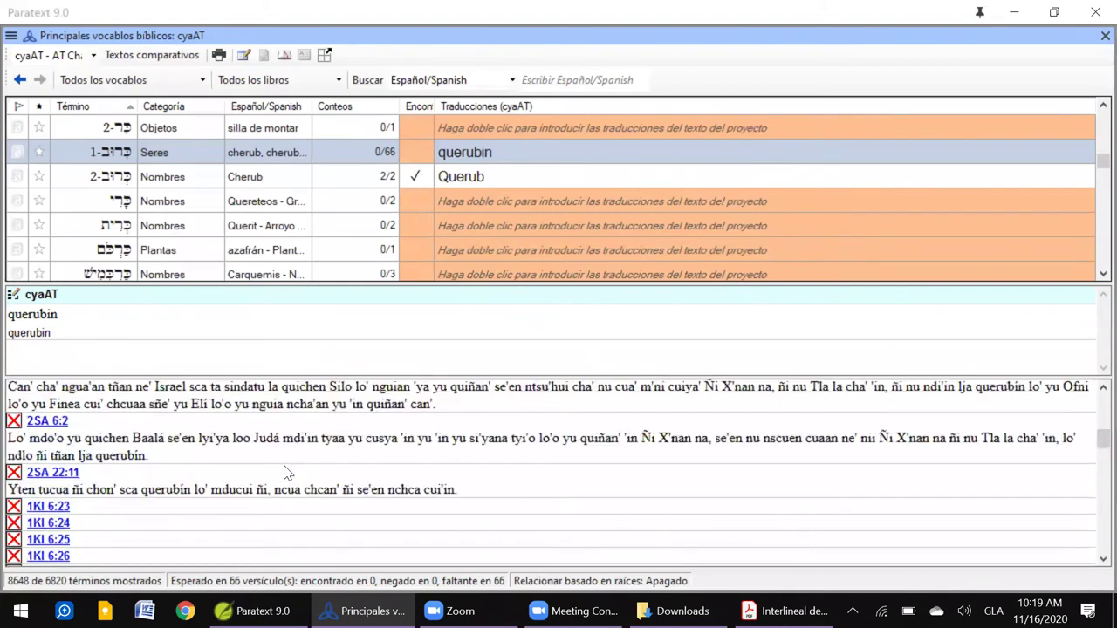
scroll(287, 472, up, 2)
scroll(287, 473, up, 2)
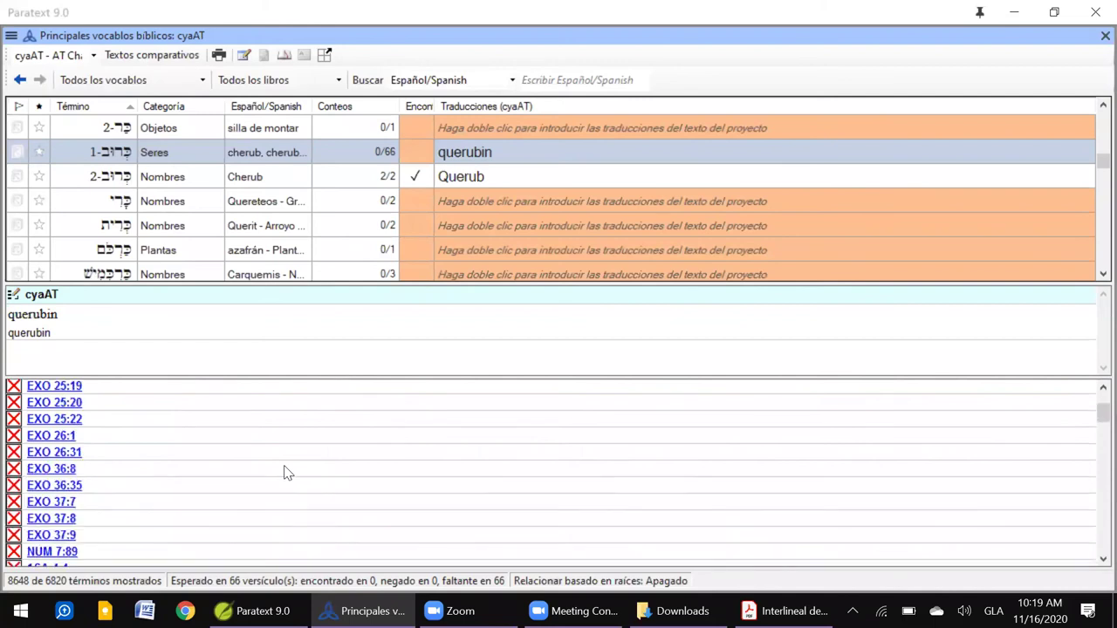
scroll(287, 472, down, 5)
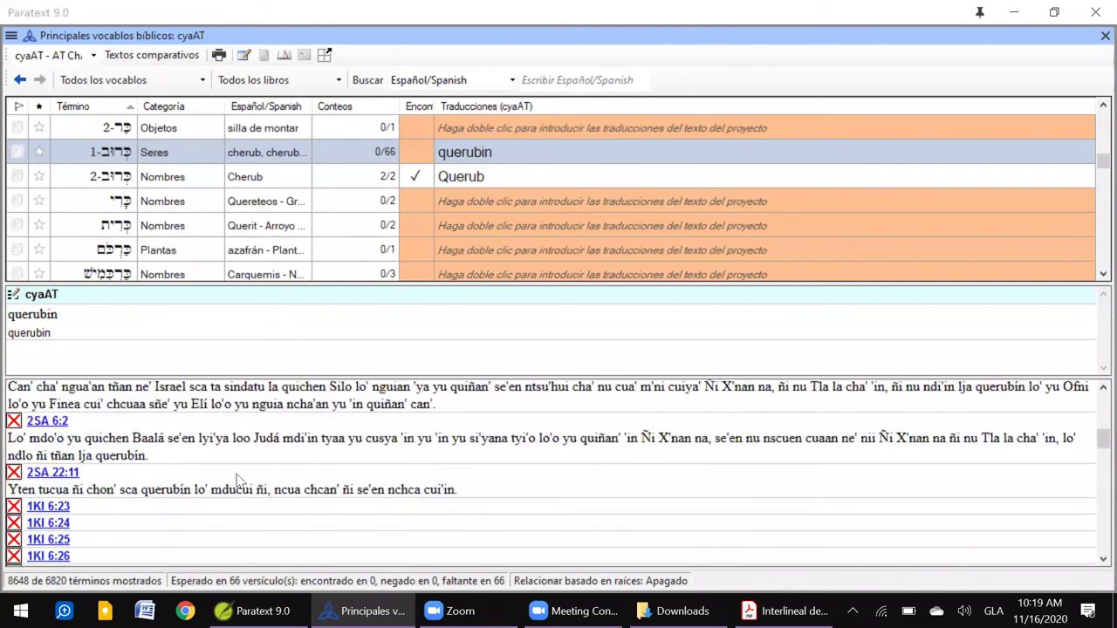
scroll(247, 478, up, 2)
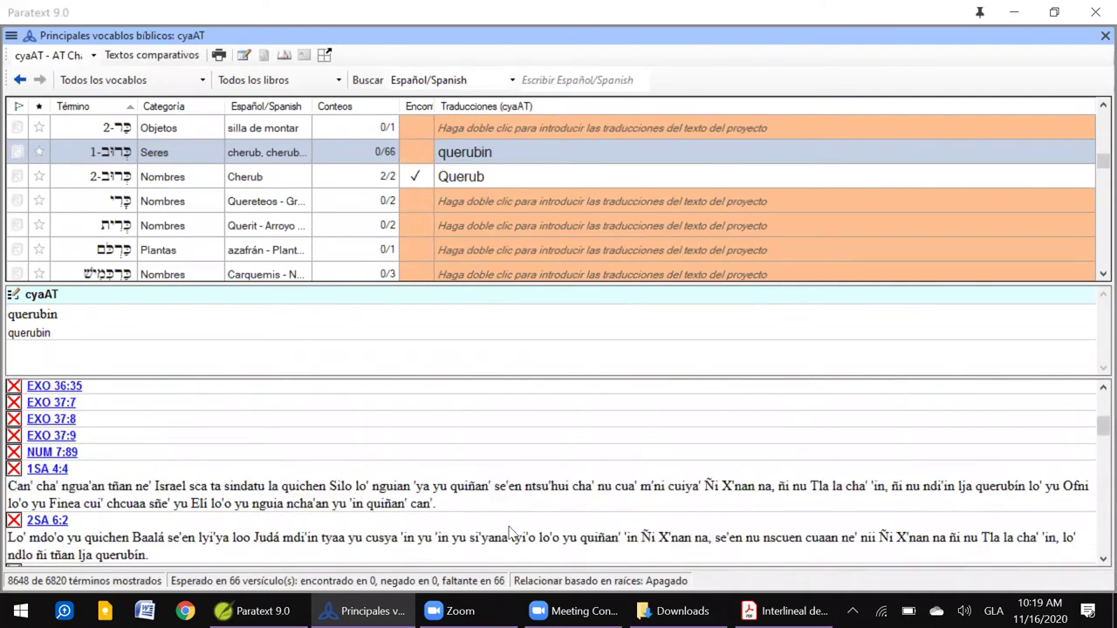
scroll(493, 528, up, 3)
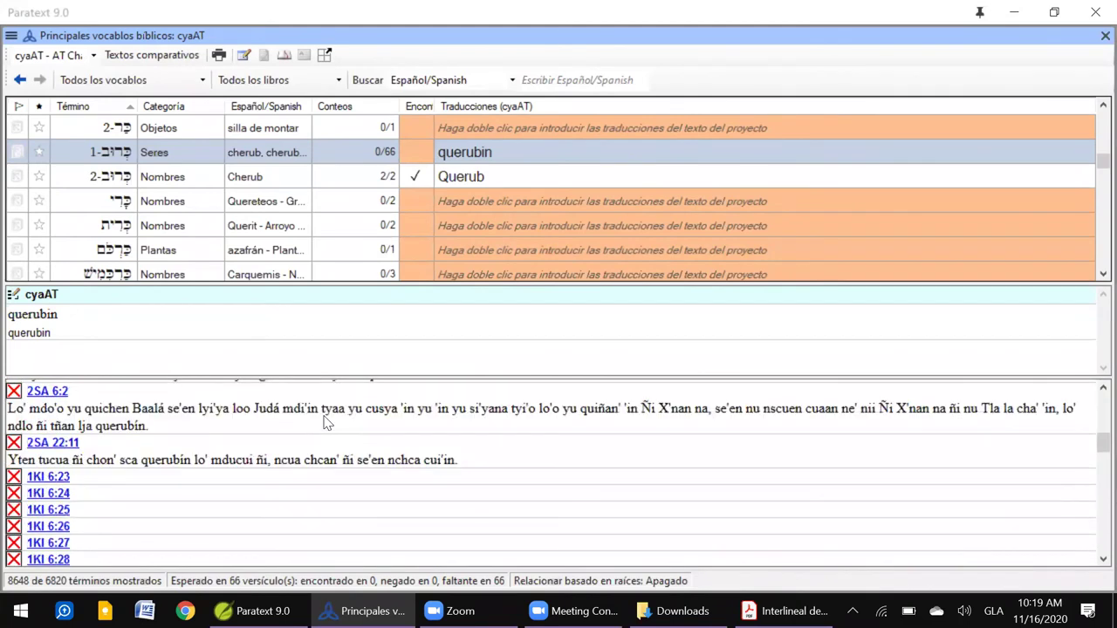
scroll(324, 422, down, 5)
scroll(324, 422, down, 5)
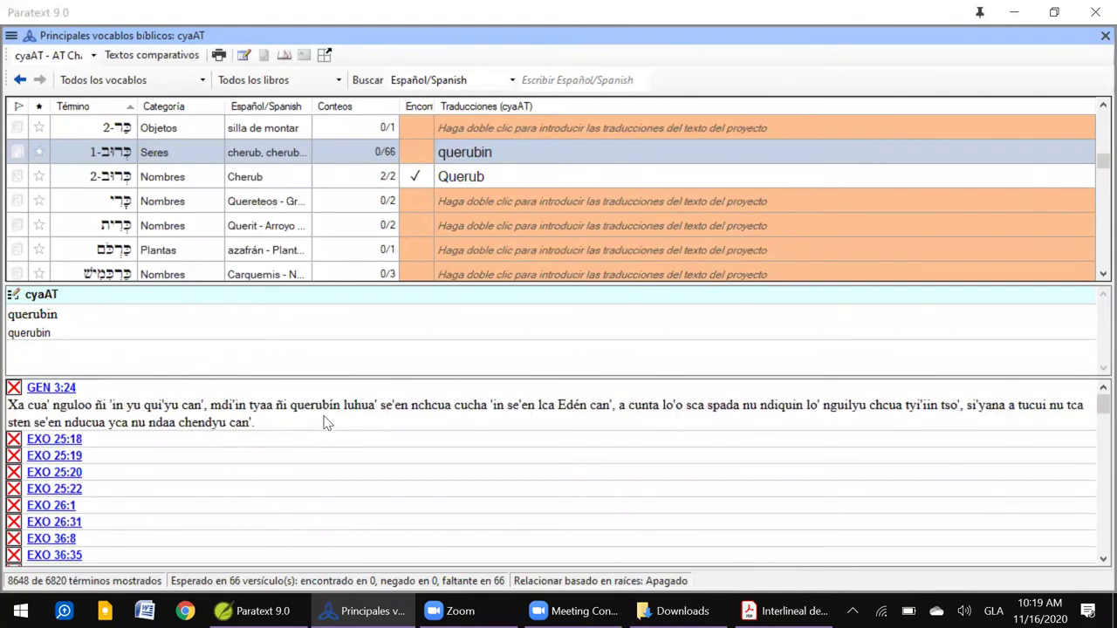
scroll(324, 423, down, 5)
- Enlarge the text in the verse list and in the renderings pane for the querubin term
ctrl+scroll(324, 417, up, 3)
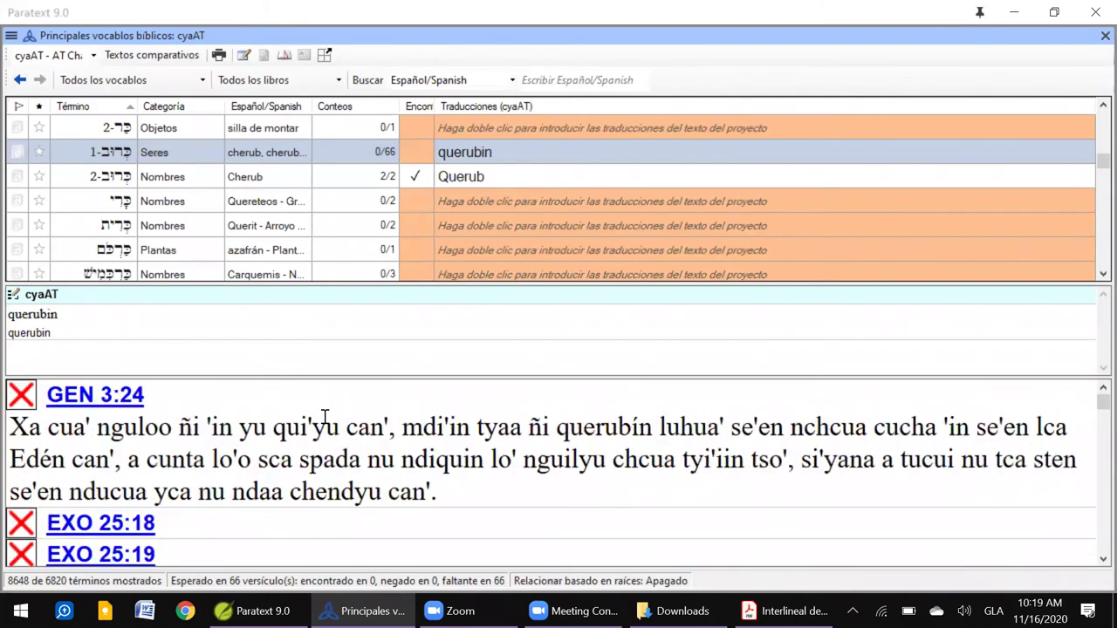
ctrl+scroll(324, 417, down, 2)
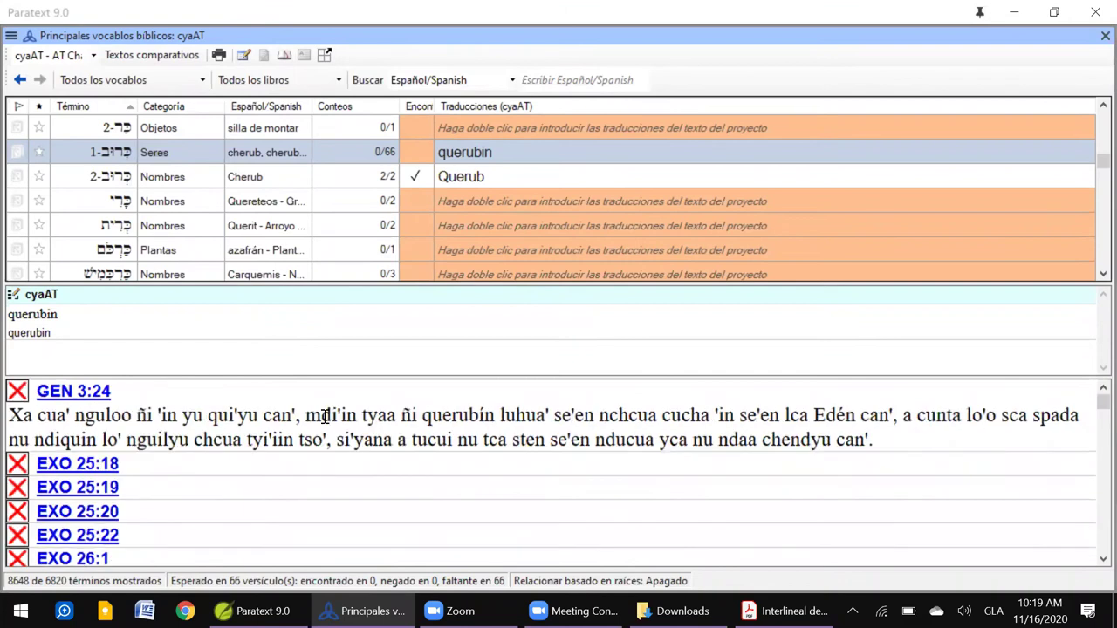
ctrl+scroll(323, 417, up, 1)
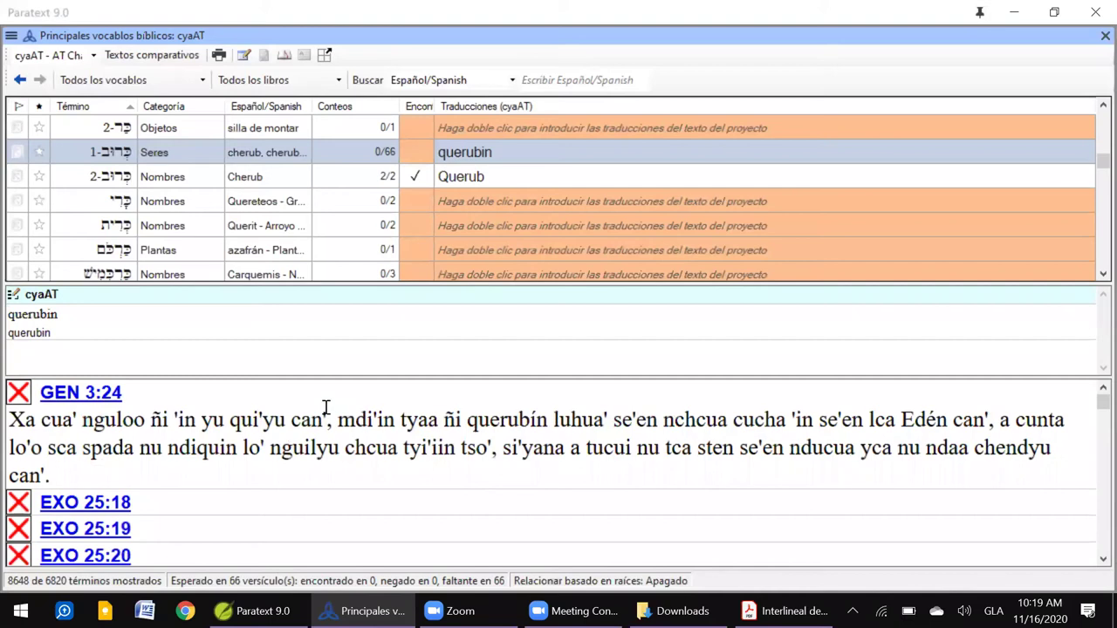
ctrl+scroll(332, 426, down, 1)
ctrl+scroll(333, 427, up, 1)
ctrl+scroll(92, 319, up, 2)
ctrl+scroll(93, 319, down, 2)
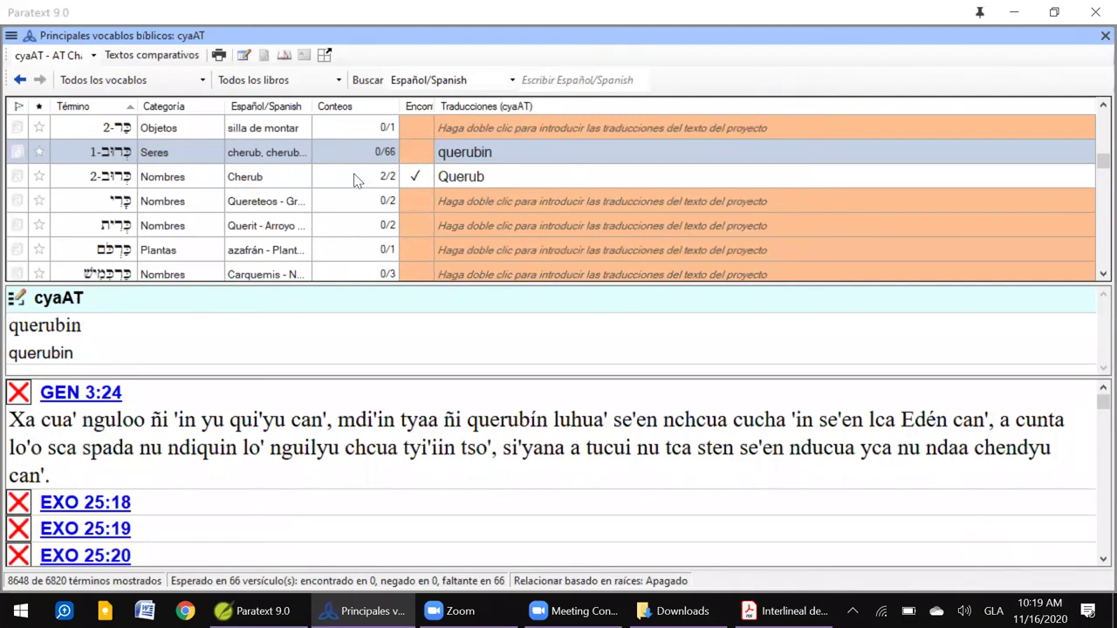
- Search the Español/Spanish glosses of the biblical terms for serpiente
click(611, 79)
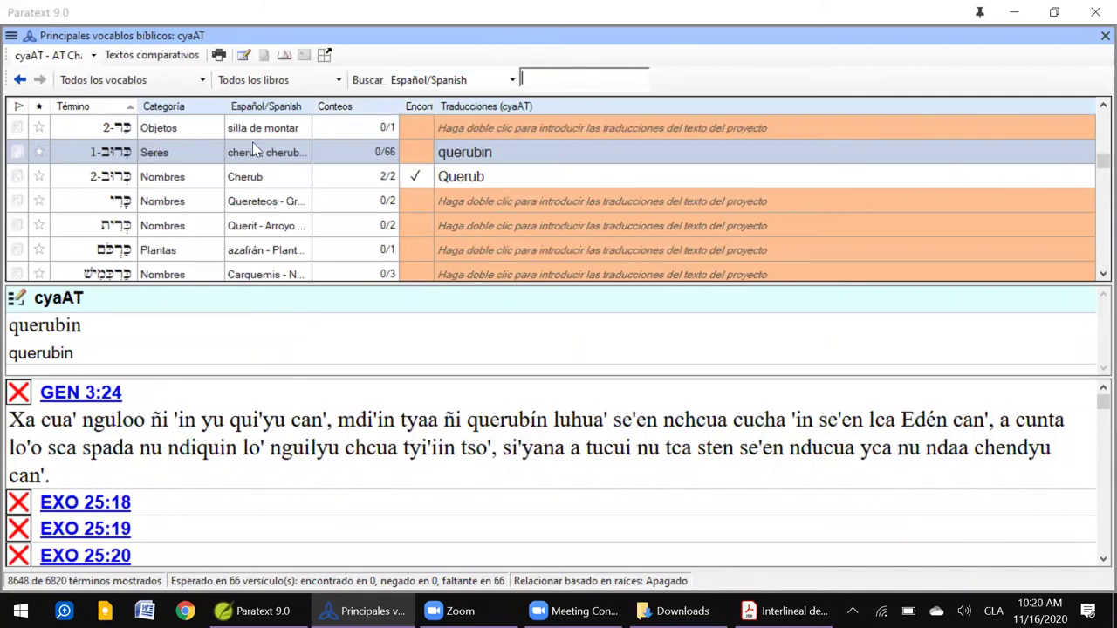
scroll(274, 229, down, 5)
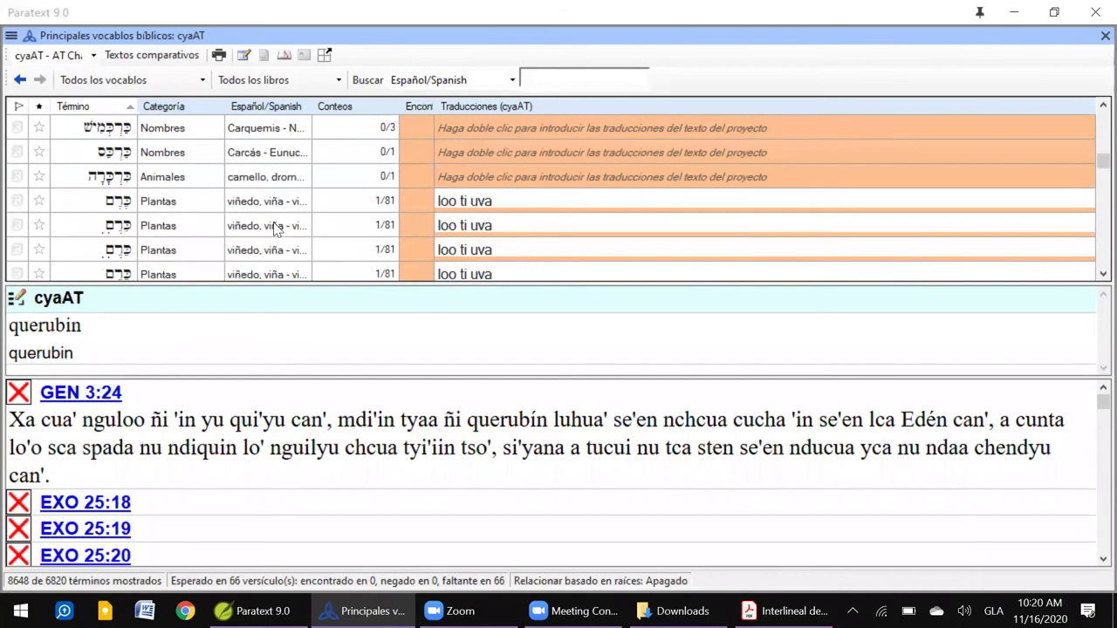
scroll(273, 214, up, 3)
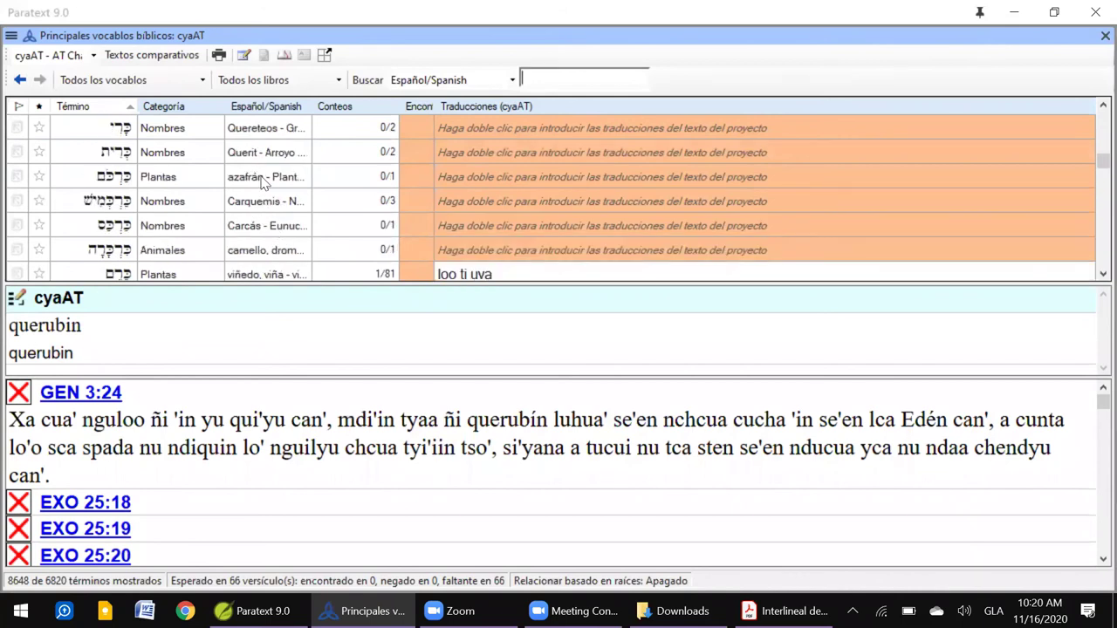
scroll(262, 161, up, 5)
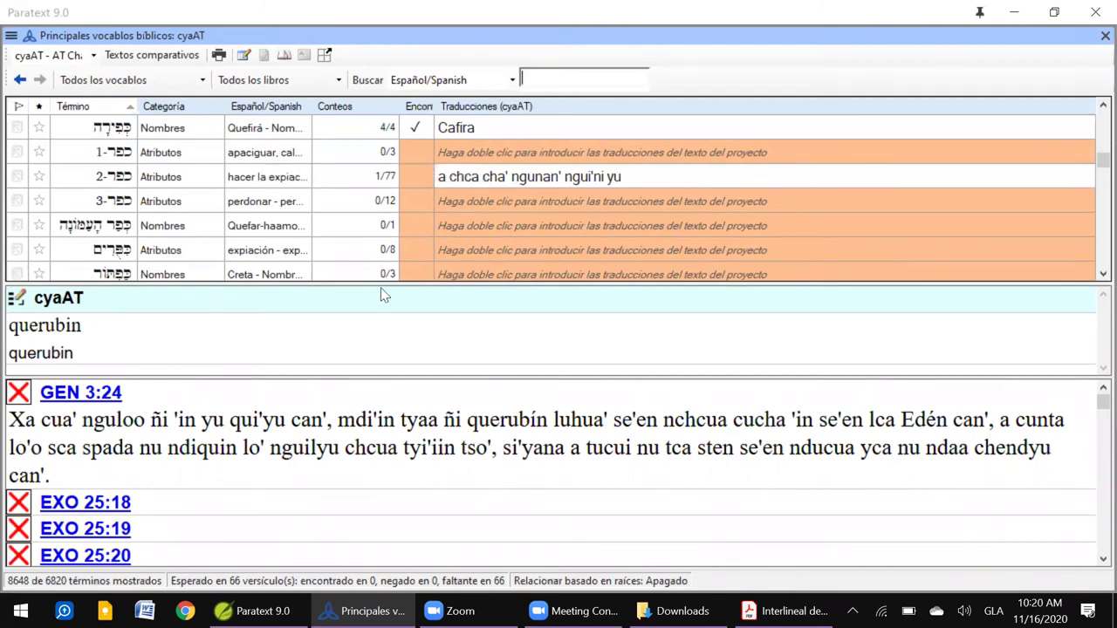
scroll(297, 210, up, 10)
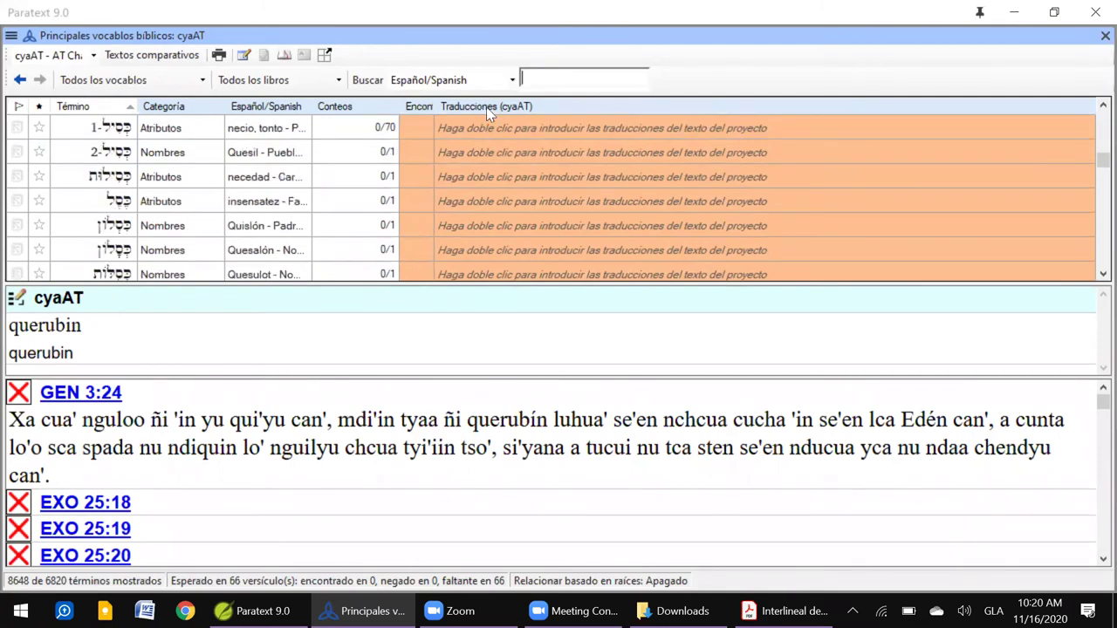
text(serpiente)
key(Return)
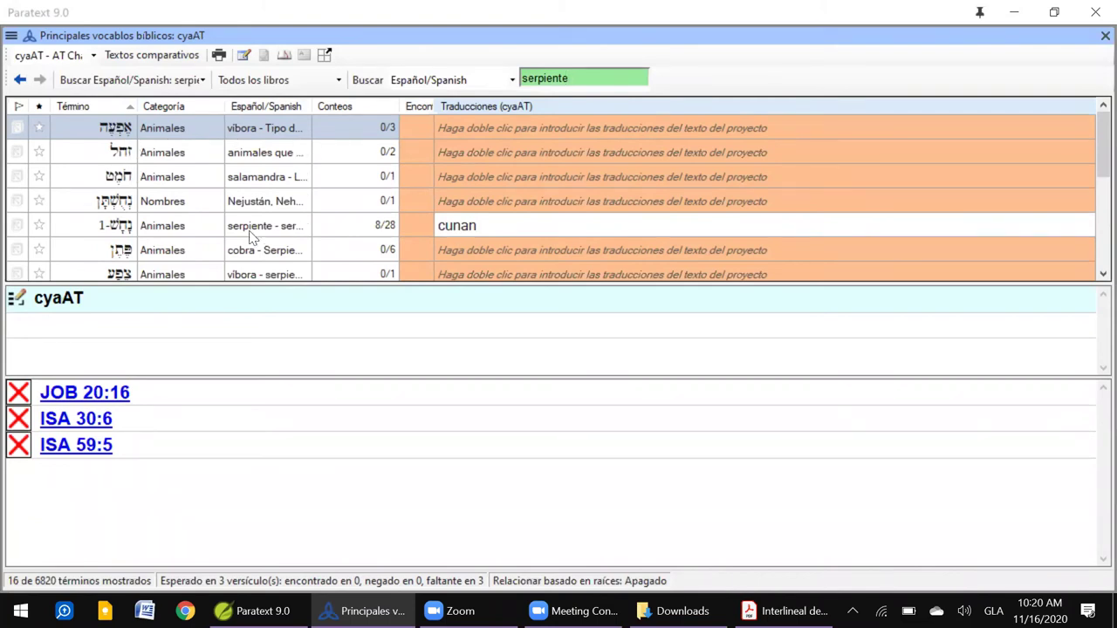
- Select the serpiente term rendered cunan and examine its occurrences in the verse list, starting at GEN 3:1
click(114, 226)
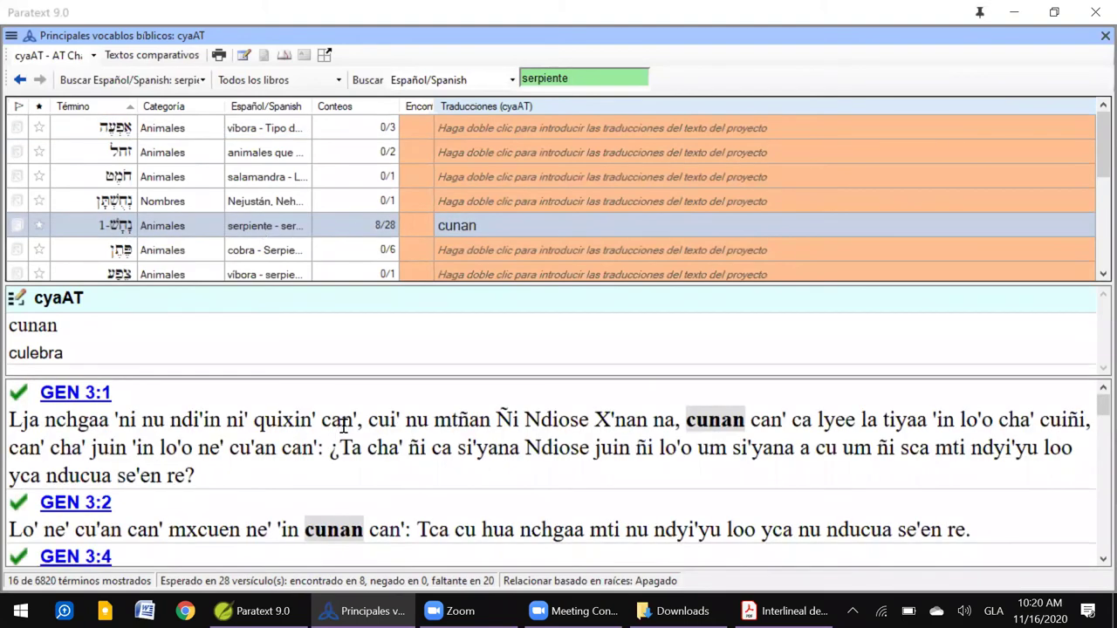
scroll(342, 428, down, 5)
scroll(341, 427, down, 3)
scroll(341, 427, up, 8)
scroll(341, 428, down, 5)
scroll(341, 427, up, 5)
- Widen the Español/Spanish column, select the first víbora term, and enlarge the text of the term list
drag(312, 106, 423, 127)
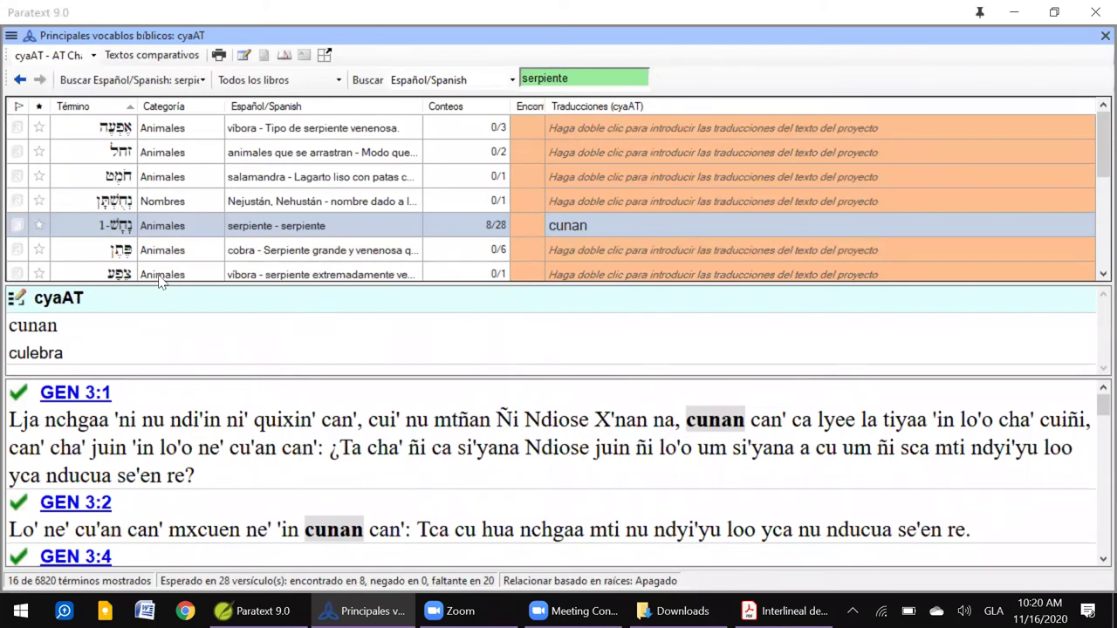
click(119, 129)
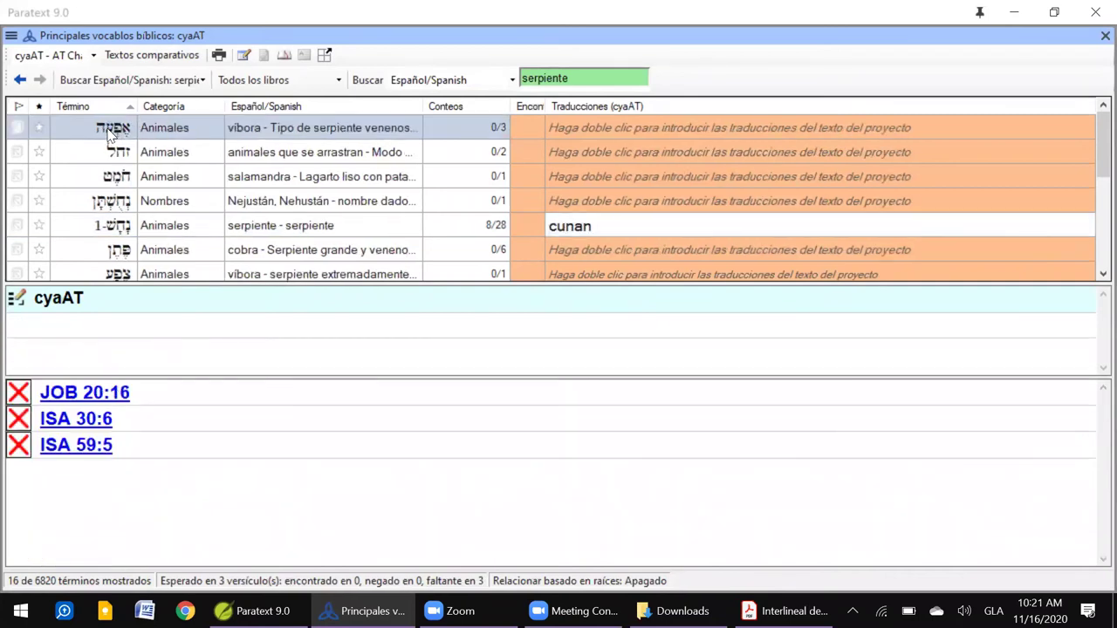
scroll(131, 152, up, 2)
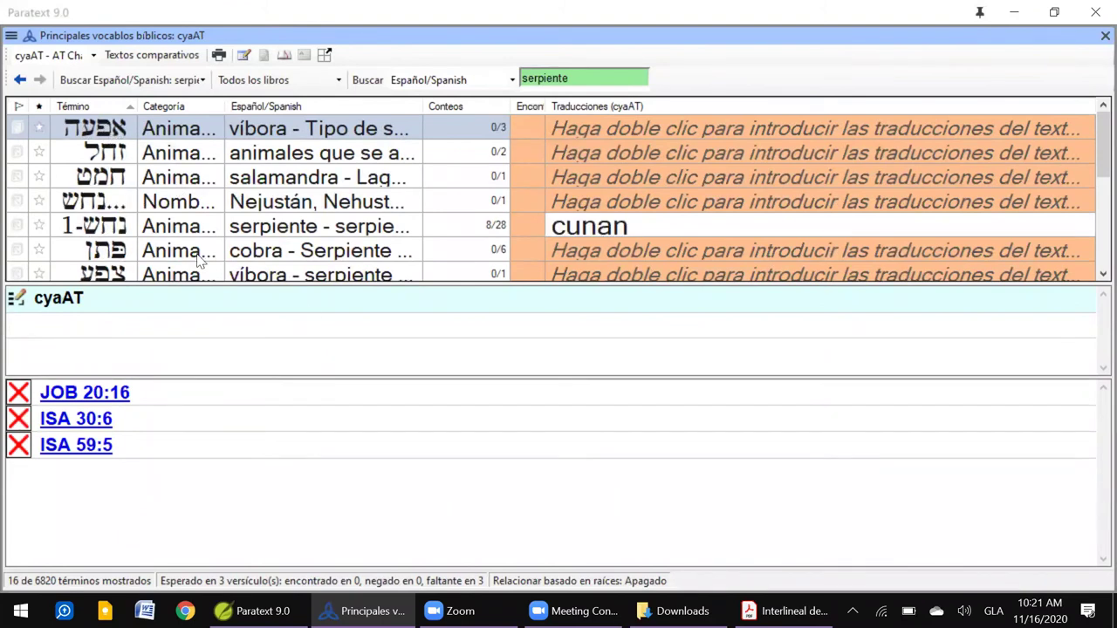
scroll(131, 153, down, 2)
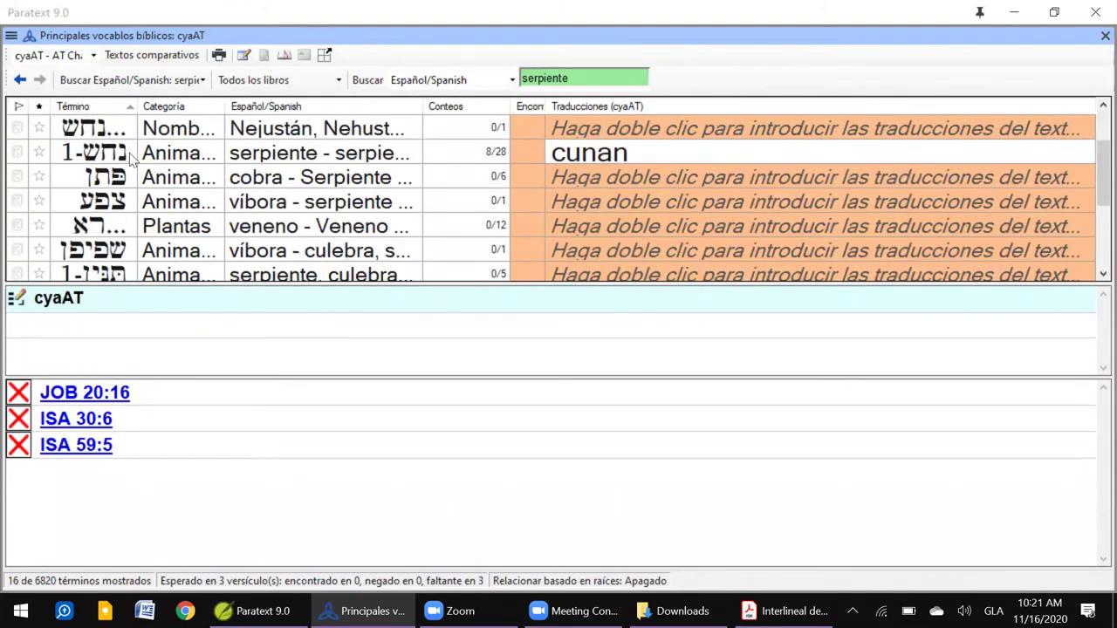
scroll(129, 153, up, 2)
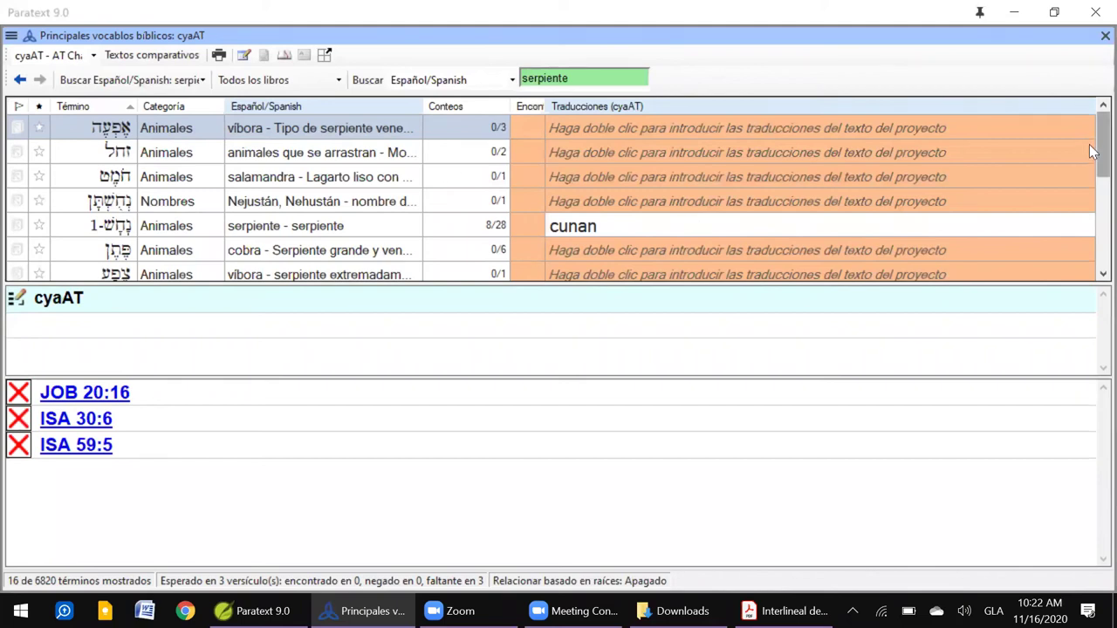
scroll(1091, 142, down, 1)
scroll(1091, 143, up, 1)
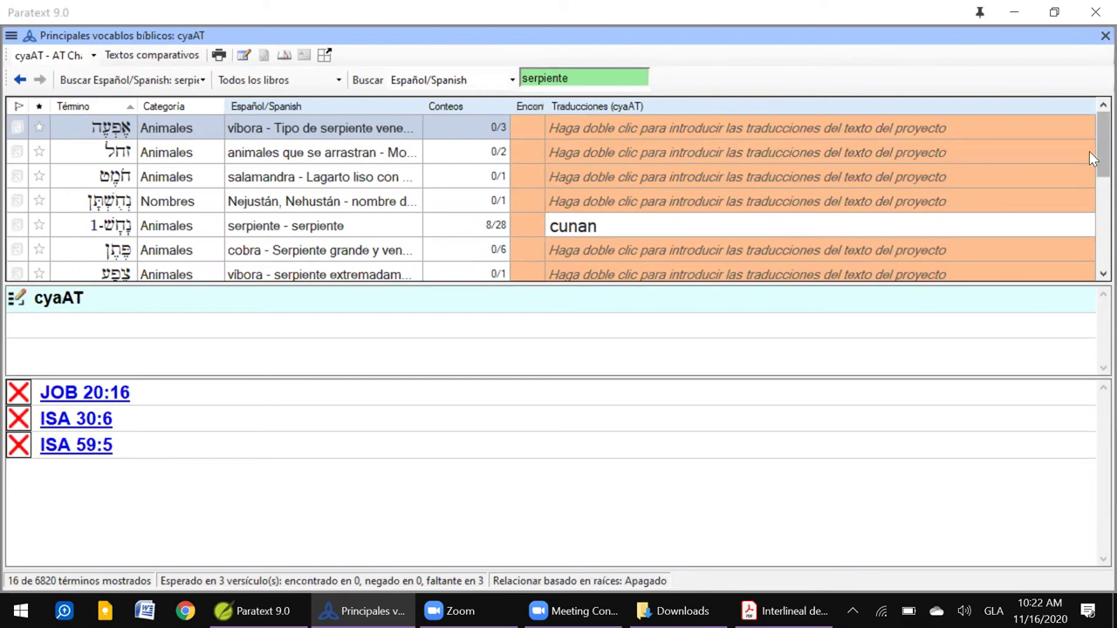
drag(1094, 157, 1091, 131)
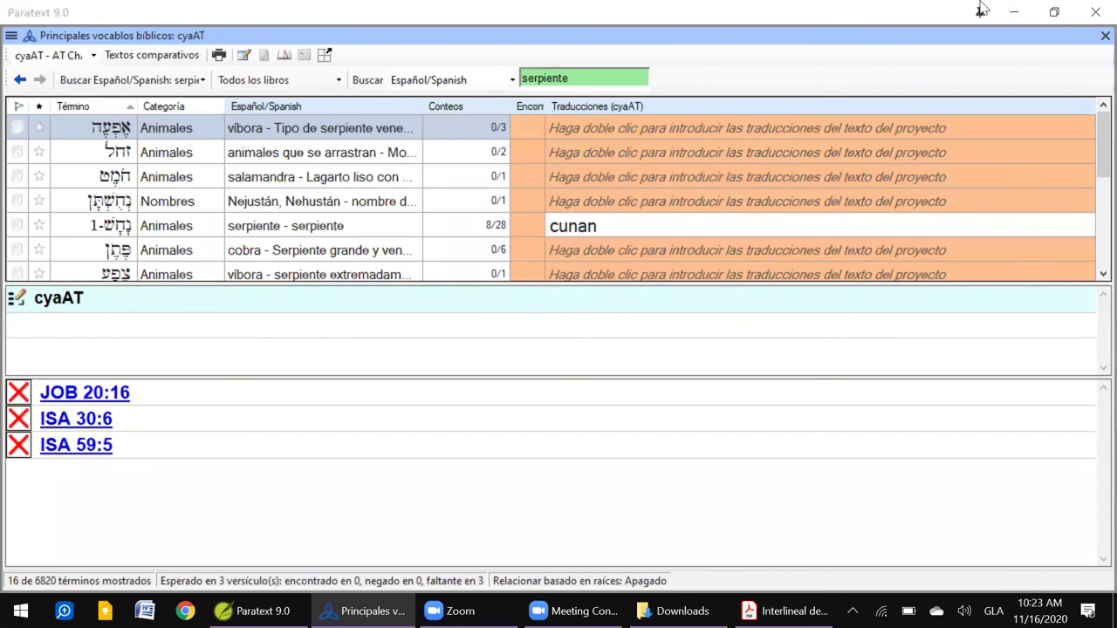
mouse_move(820, 227)
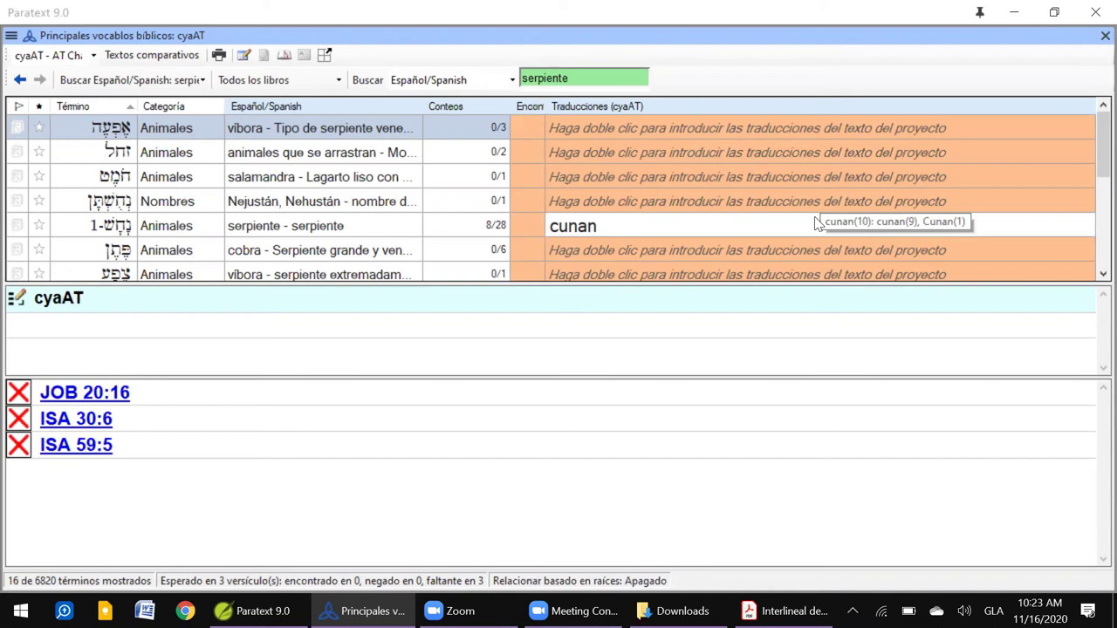
- Minimize Paratext, switch to Interlineal de la Torah Hebreo Espanol.pdf in Acrobat Reader, and collapse the tools pane to enlarge the cover page
click(1016, 18)
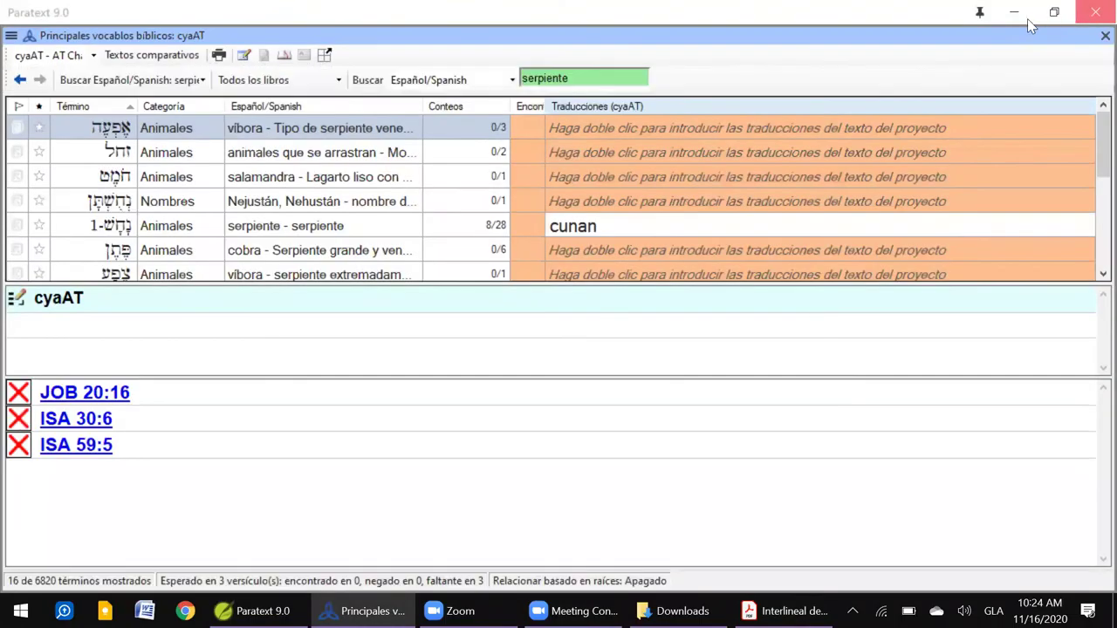
click(1015, 18)
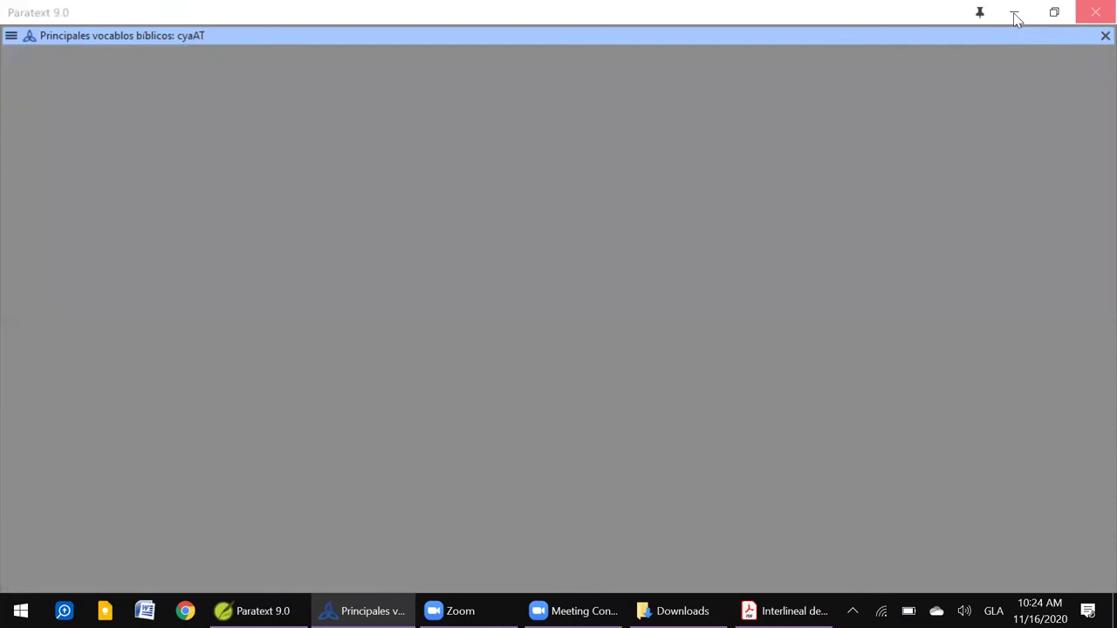
click(1014, 18)
click(775, 611)
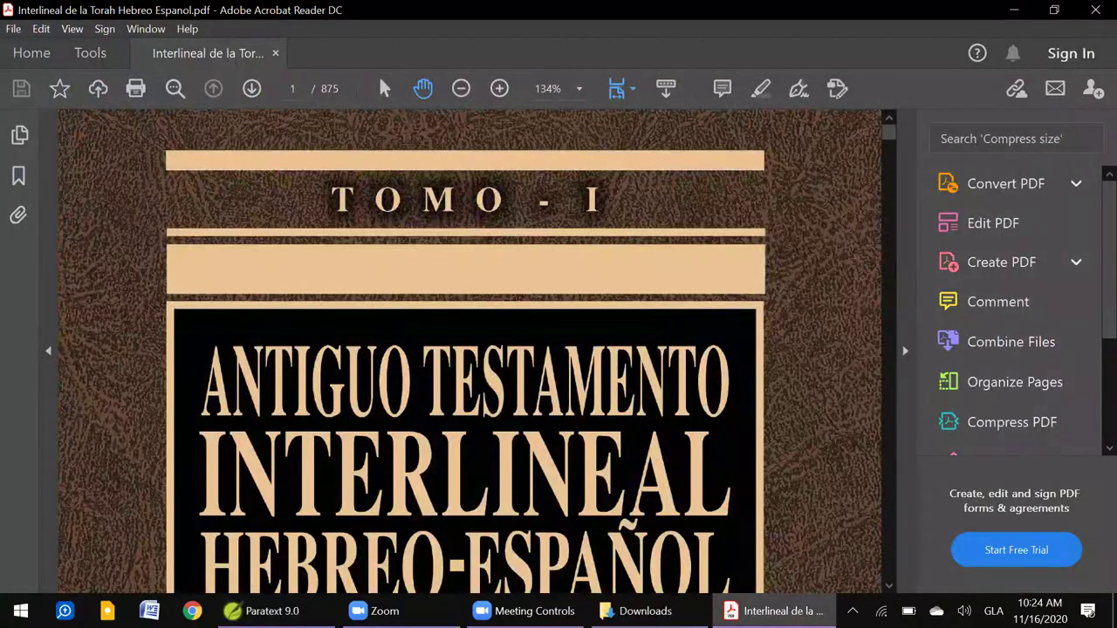
scroll(823, 349, down, 2)
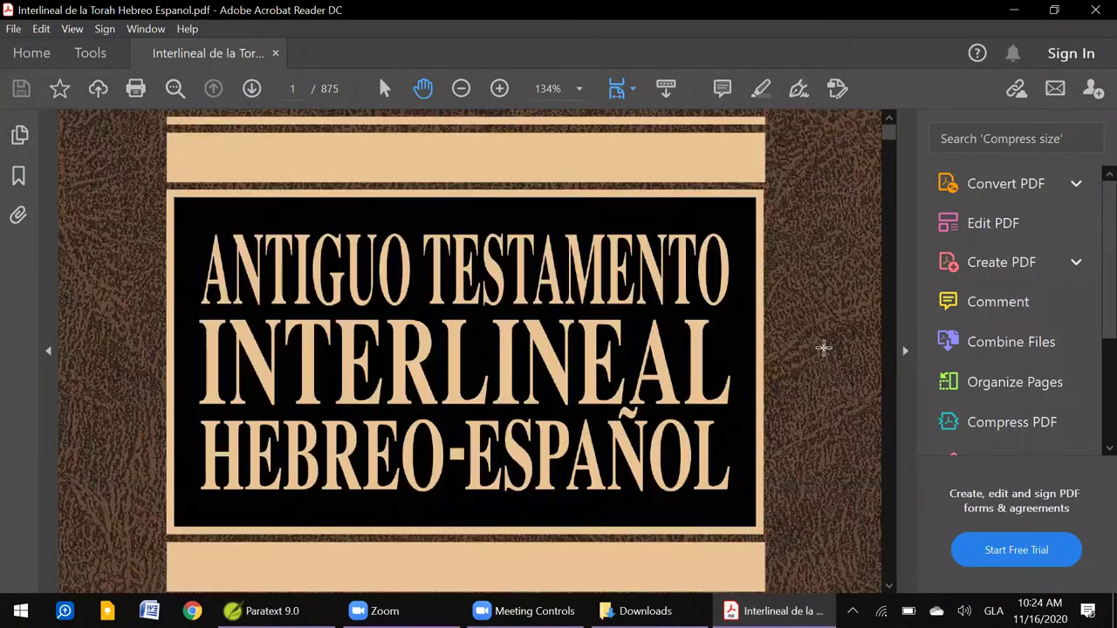
click(908, 346)
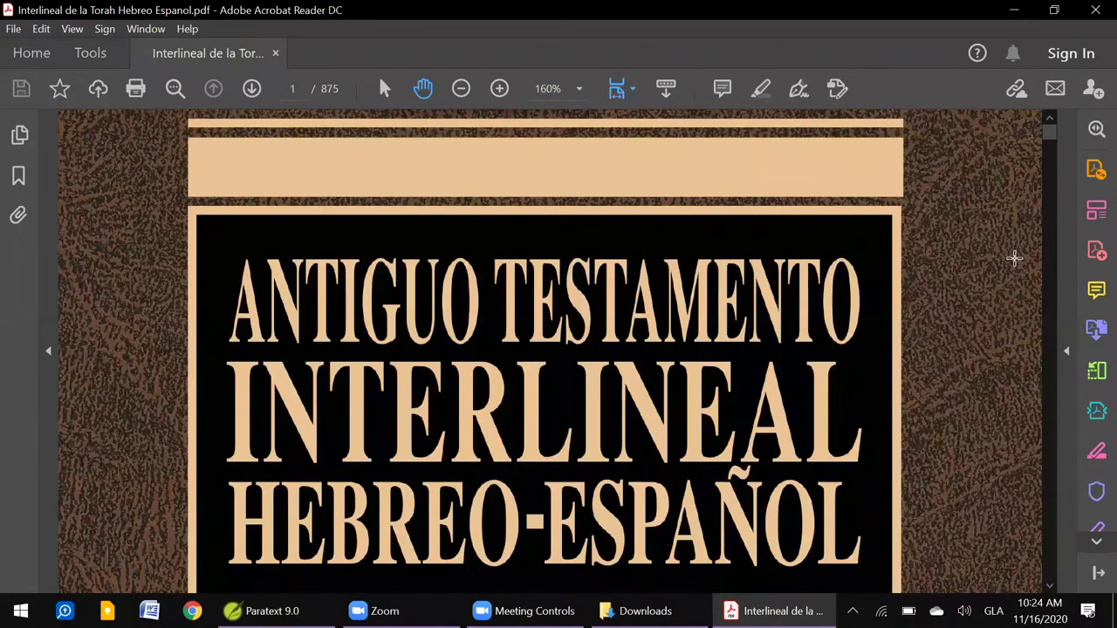
scroll(1014, 258, down, 1)
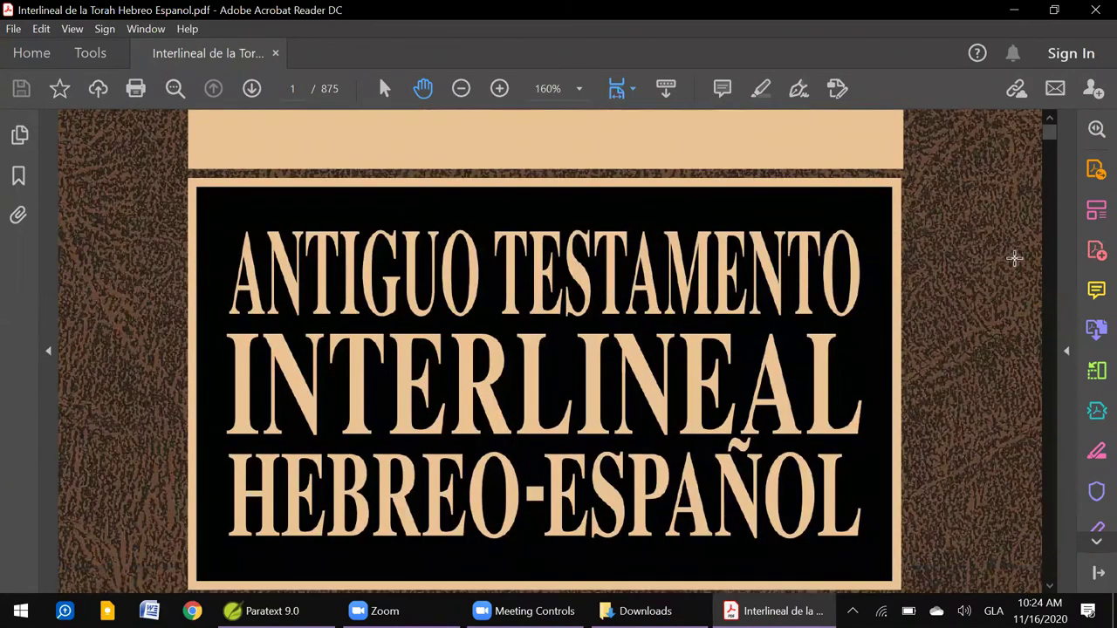
scroll(1014, 257, up, 5)
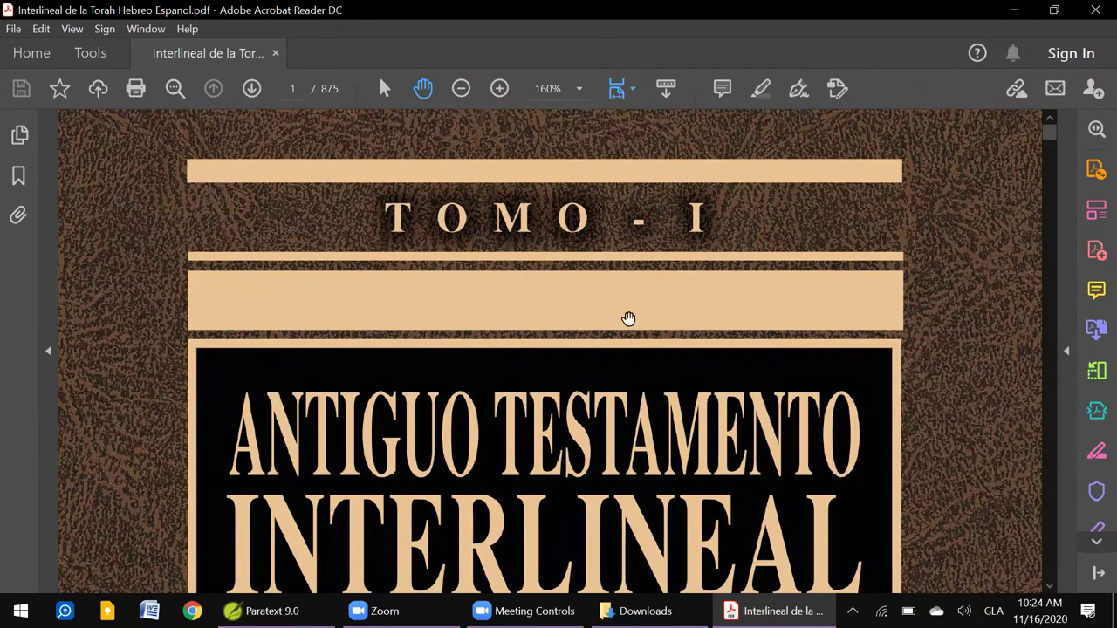
- Browse through the opening pages of the interlinear PDF to the Índice on page 6 and examine its list of books
scroll(1052, 399, down, 5)
scroll(1052, 399, down, 10)
scroll(1051, 399, down, 10)
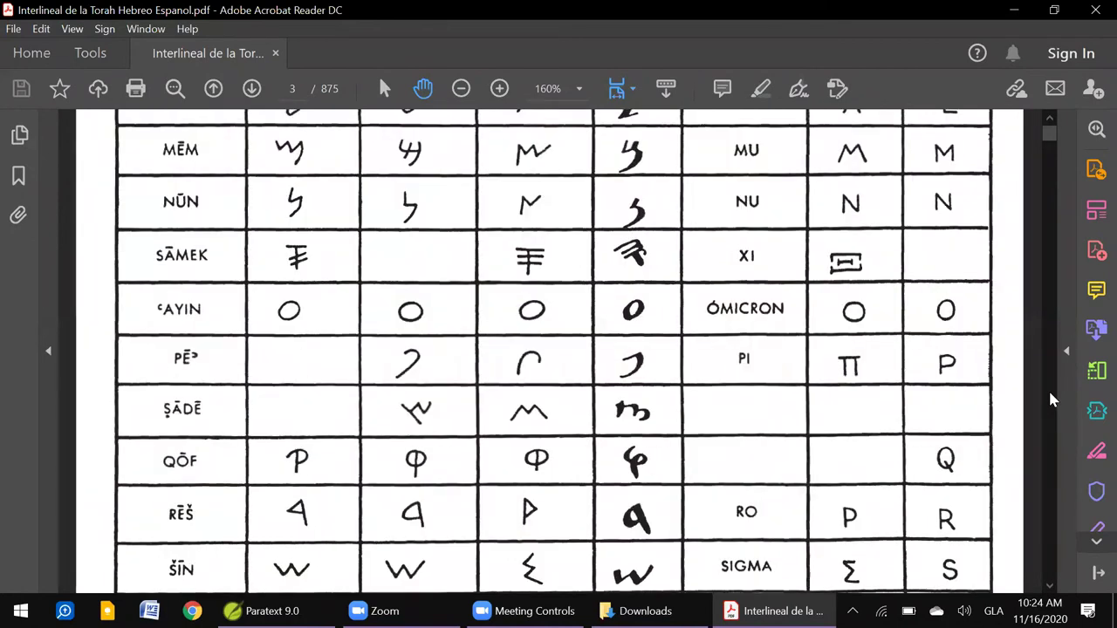
scroll(1052, 399, down, 10)
scroll(1051, 399, down, 15)
scroll(1051, 127, up, 4)
scroll(1052, 123, up, 10)
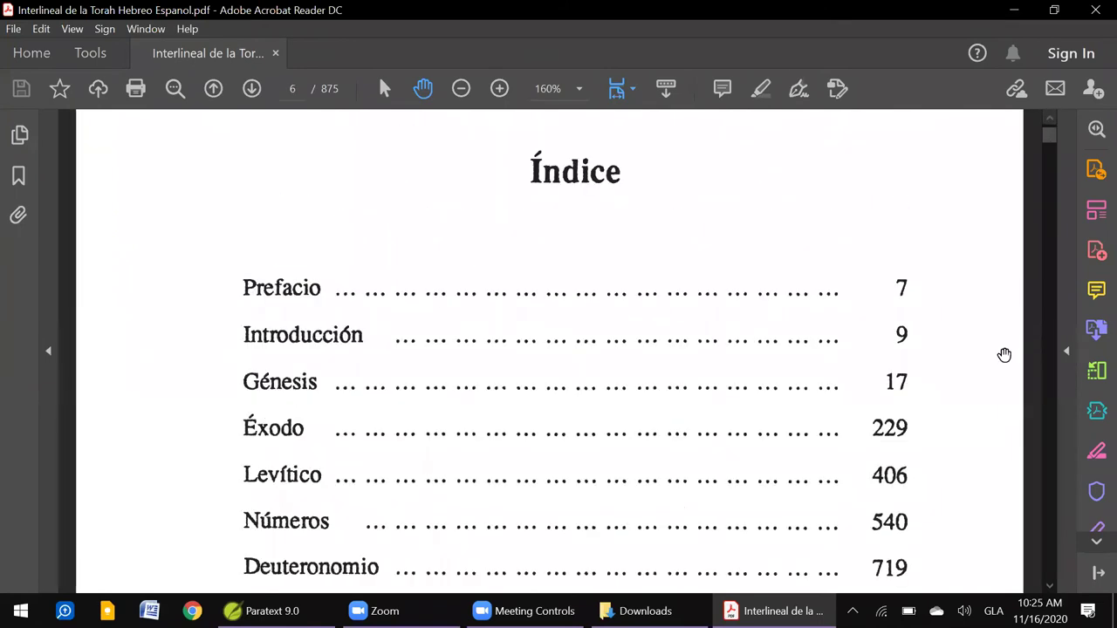
scroll(1004, 355, down, 2)
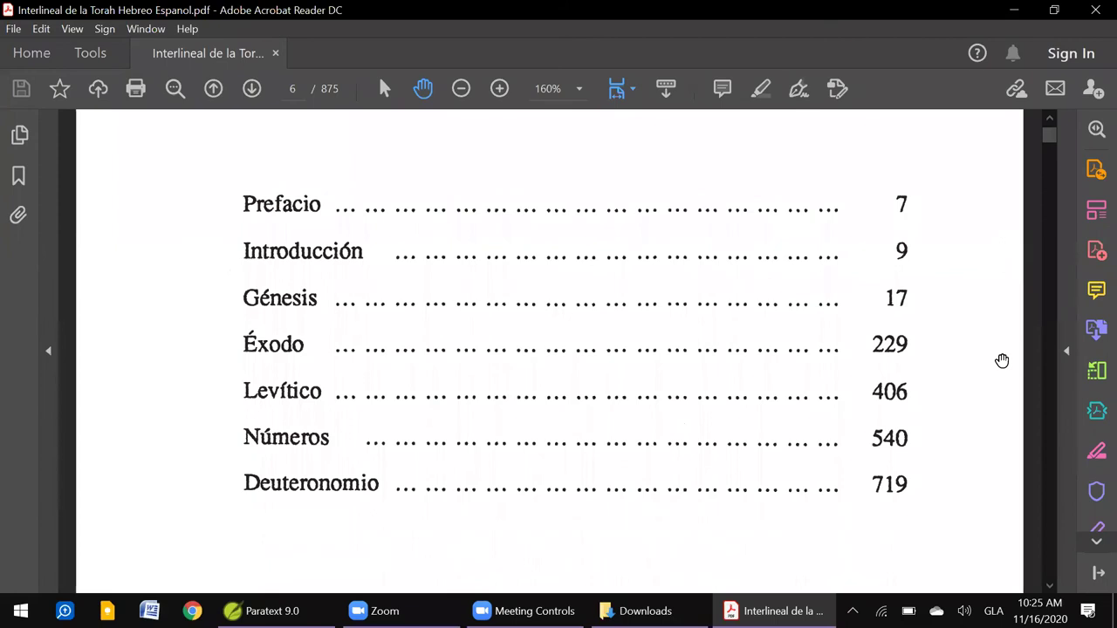
- Page forward to the start of Génesis on PDF page 18 and examine the Hebrew-Spanish interlinear text from verse 1:1
click(1052, 405)
click(1053, 406)
click(1052, 406)
click(1052, 406)
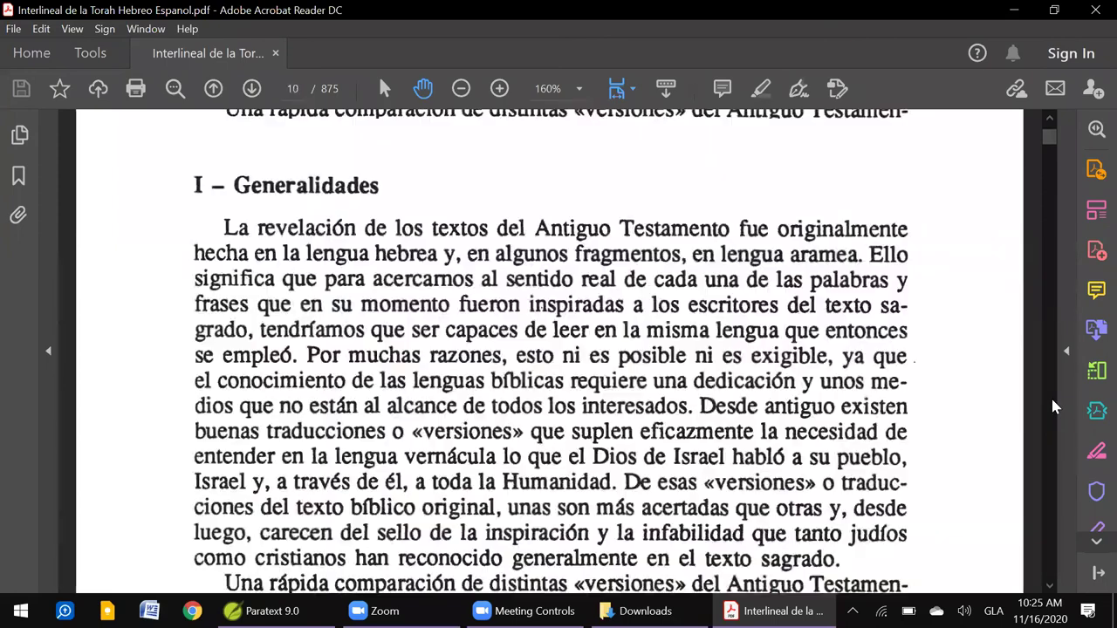
click(1052, 406)
click(1052, 406)
click(1053, 406)
click(1053, 406)
click(1053, 406)
click(1052, 406)
click(1052, 406)
click(1052, 405)
click(1053, 406)
click(1052, 406)
click(1053, 405)
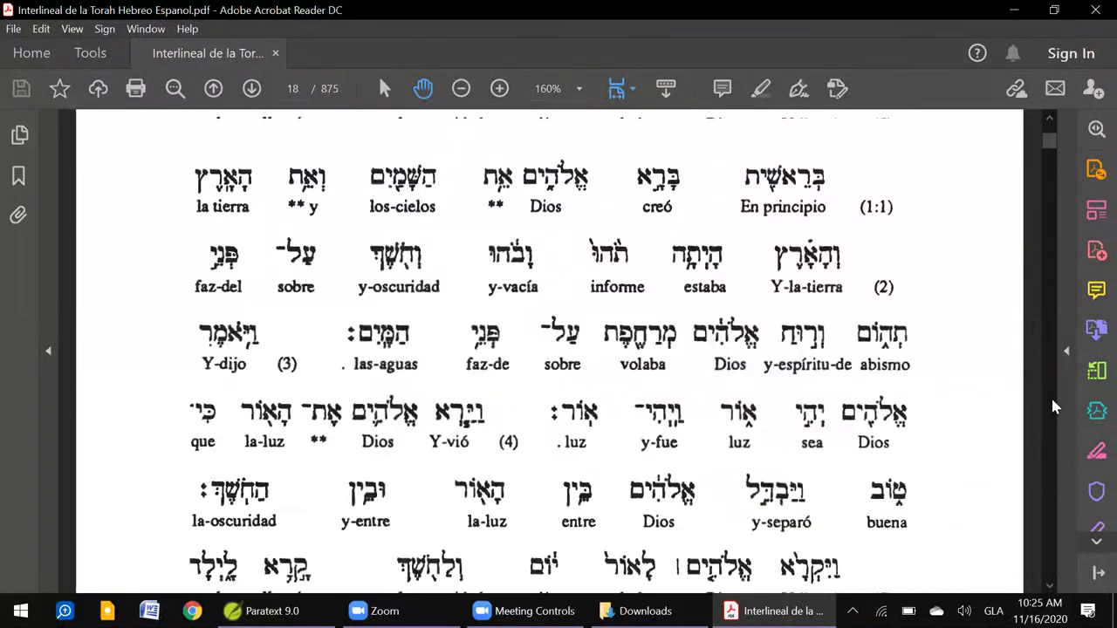
click(1053, 406)
scroll(1027, 321, up, 10)
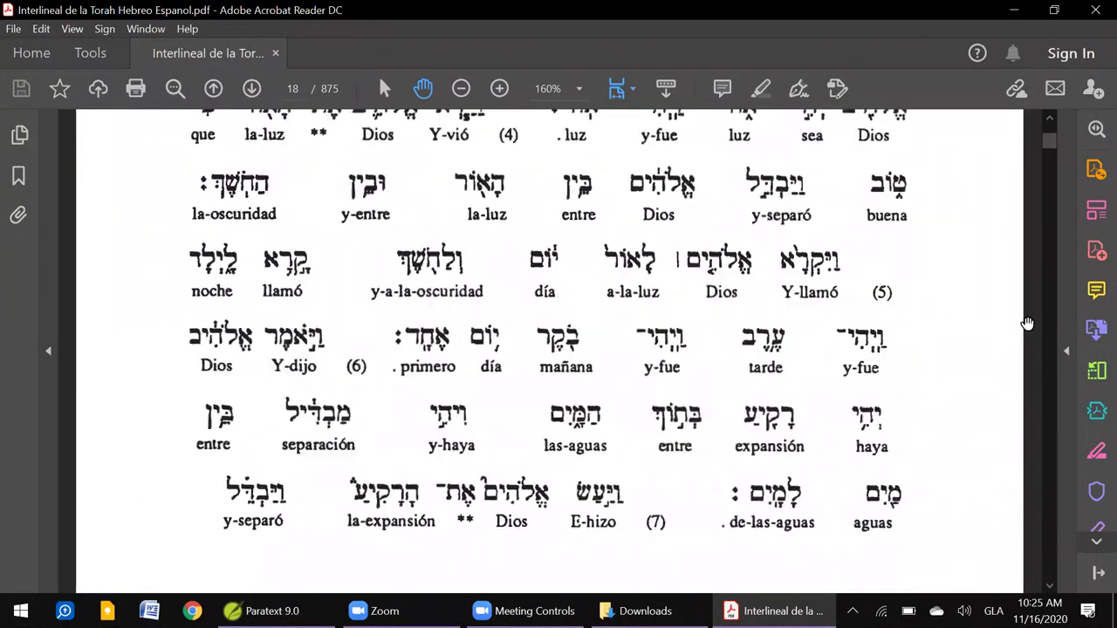
scroll(1027, 323, up, 3)
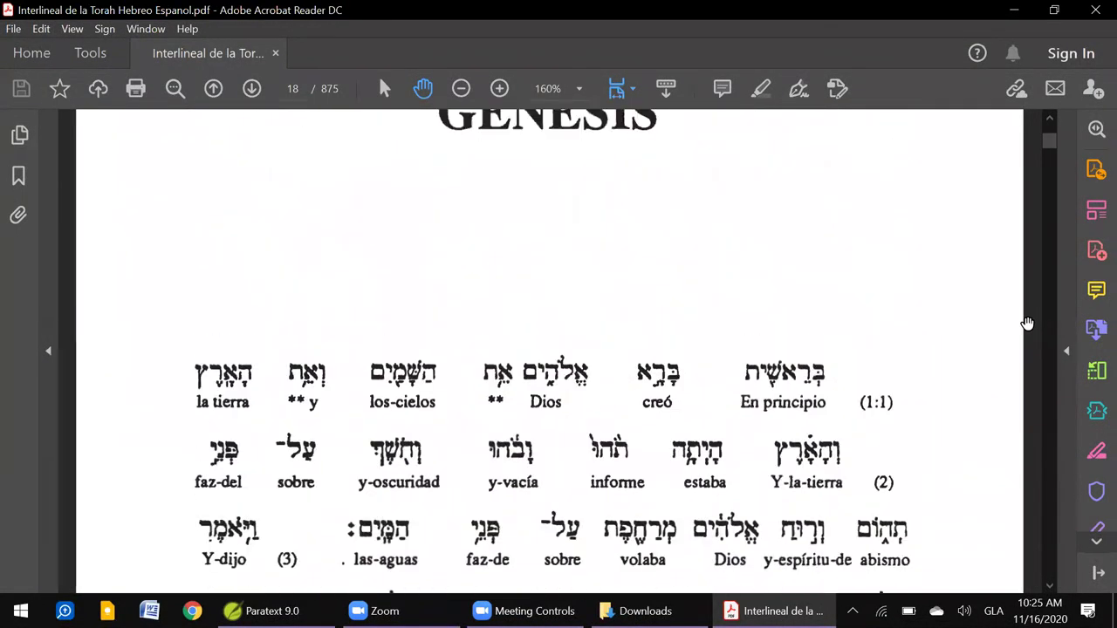
scroll(1027, 323, down, 2)
scroll(1025, 322, down, 1)
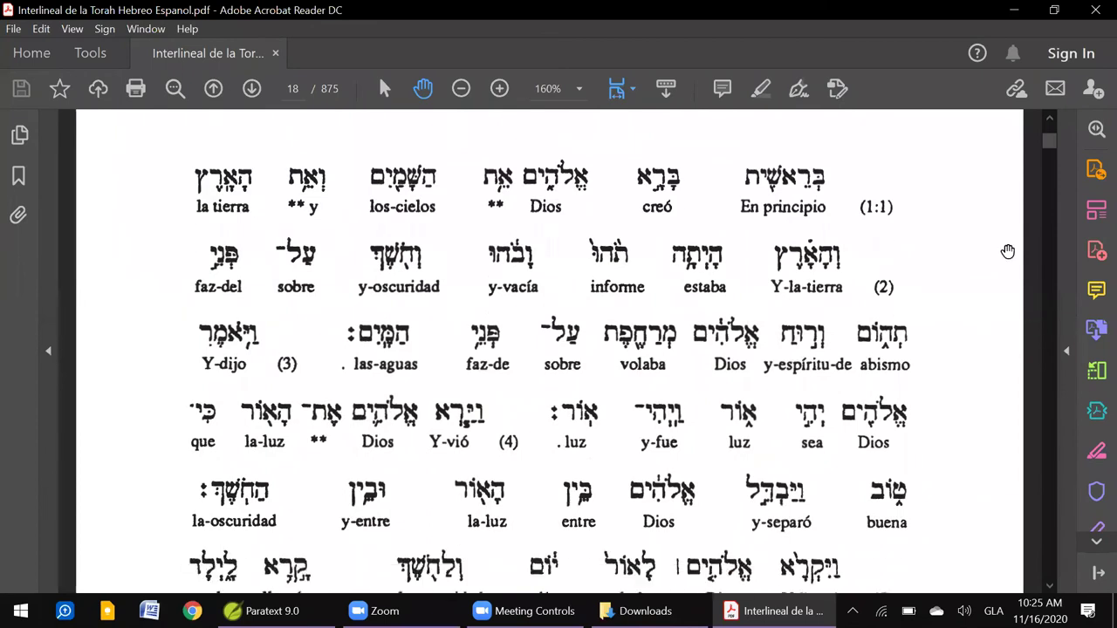